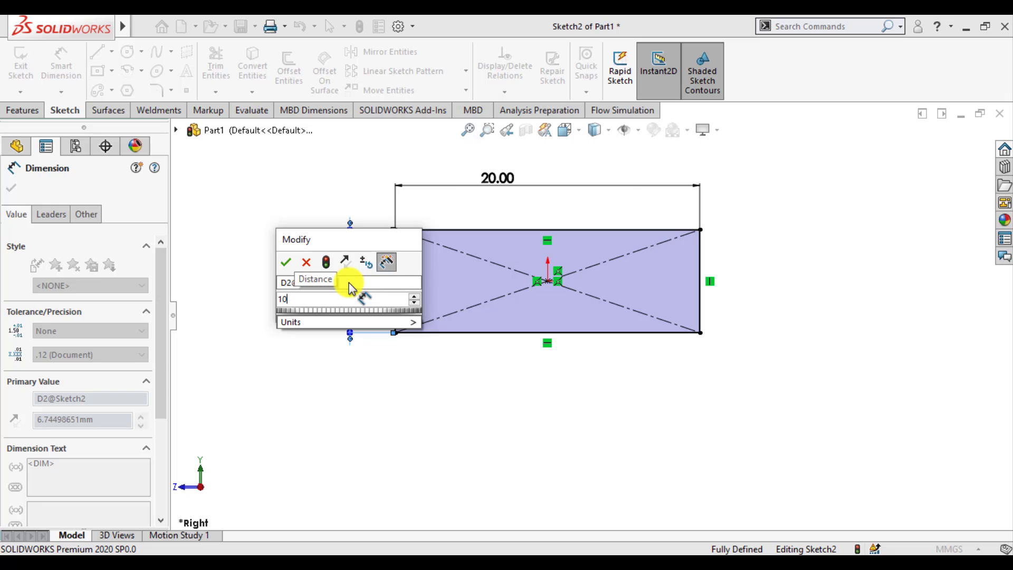
Set the rectangle's vertical dimension to 10 mm and exit the sketch.
key(Return)
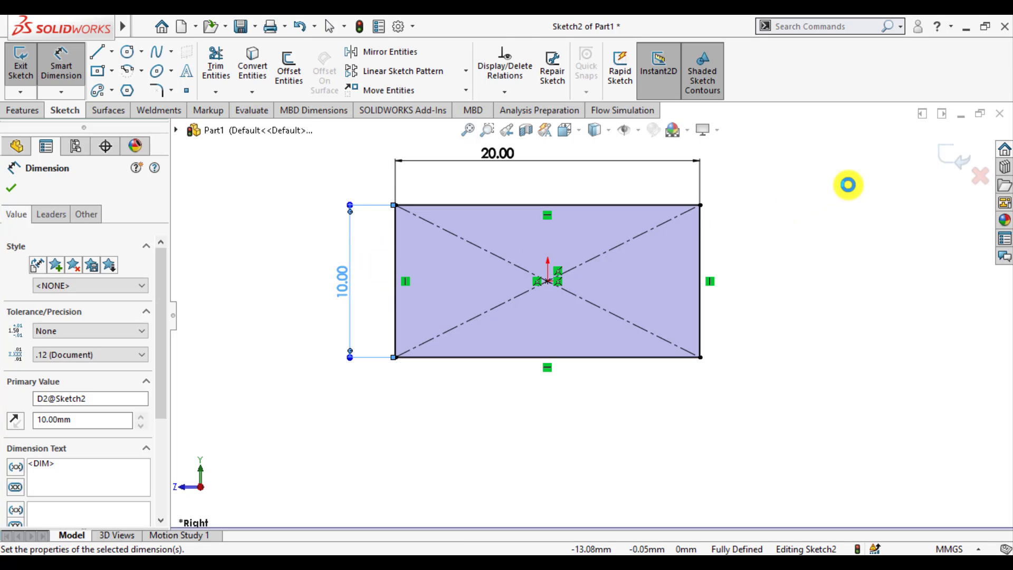
click(952, 155)
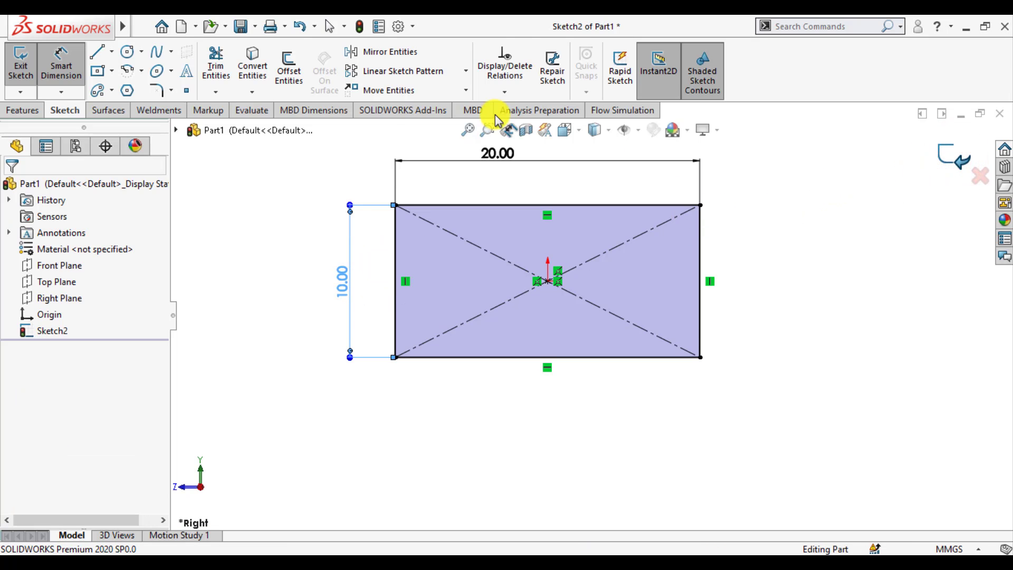
Extrude the rectangle as a boss with the Mid Plane end condition and a depth of 150 mm.
click(22, 110)
click(27, 67)
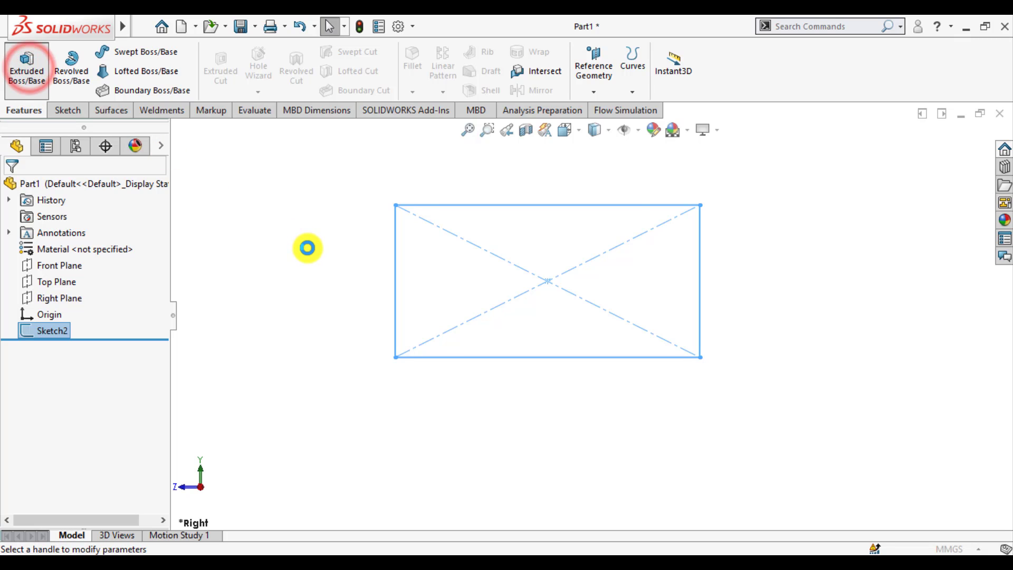
click(100, 278)
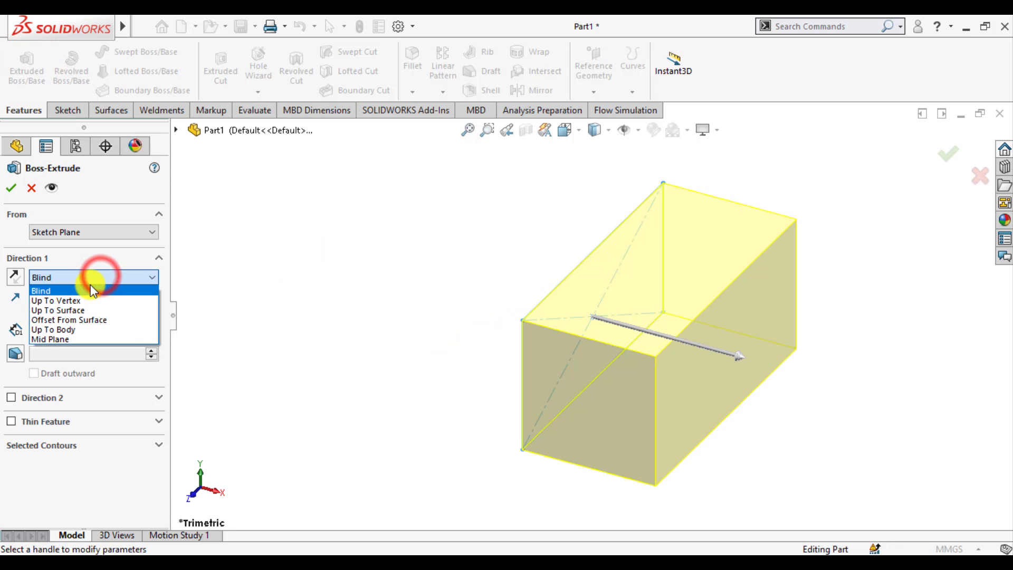
click(40, 338)
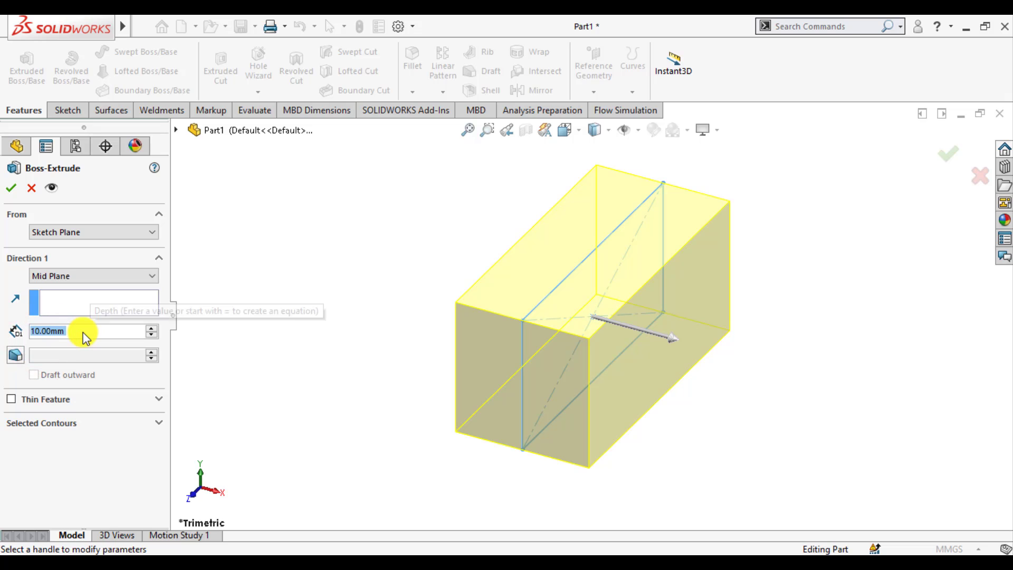
text(150)
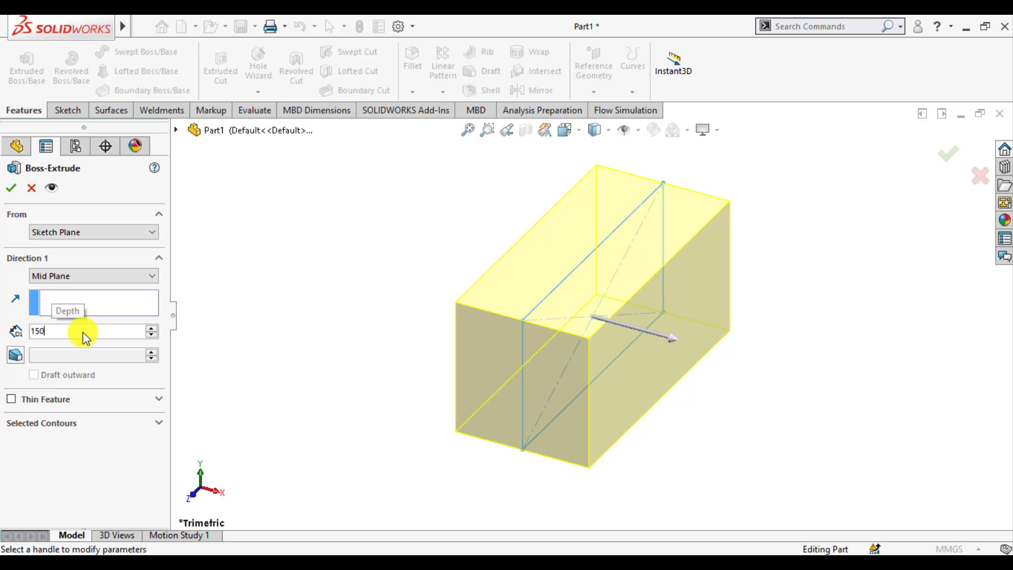
key(Return)
scroll(515, 299, up, 8)
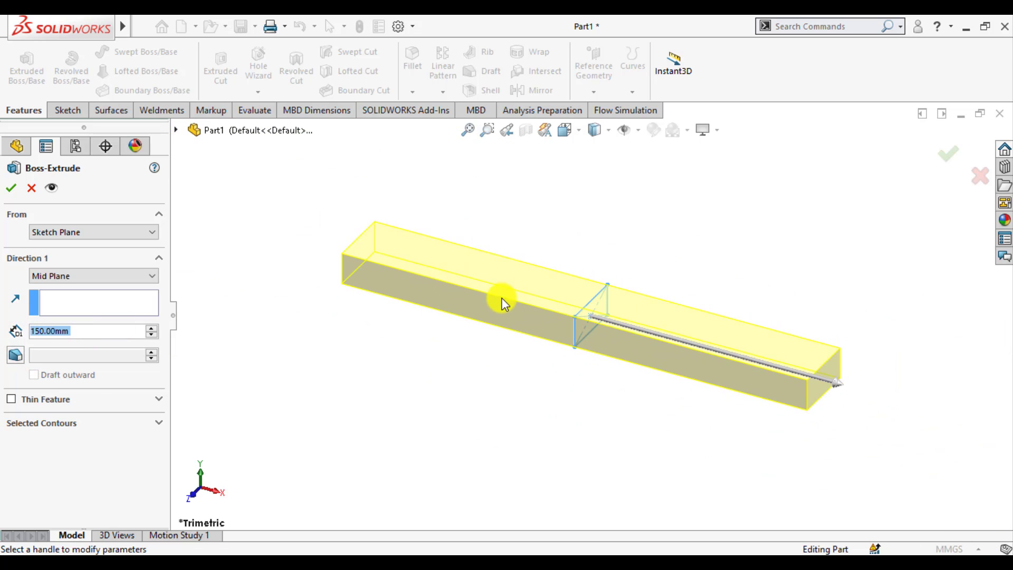
click(13, 189)
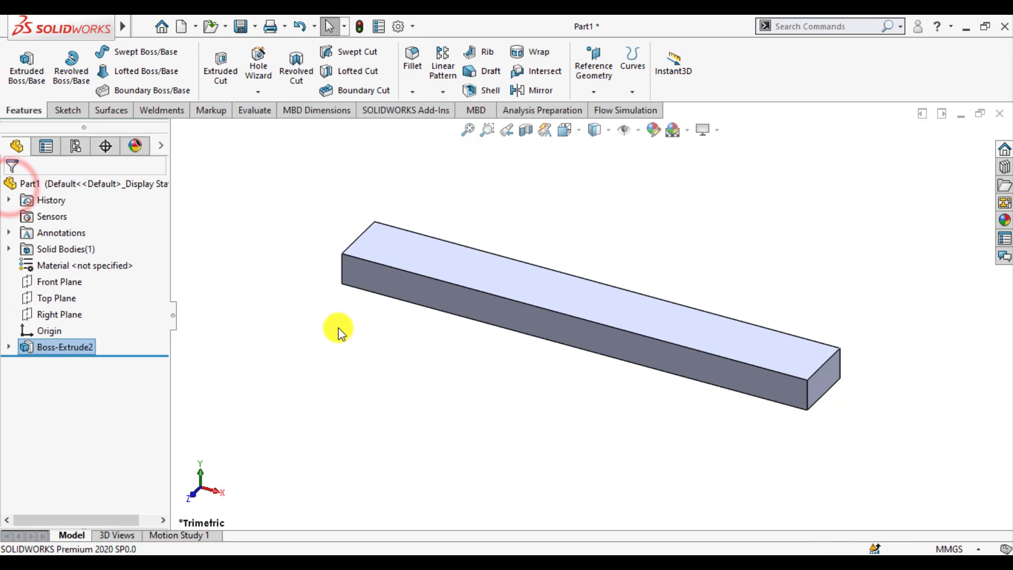
click(334, 346)
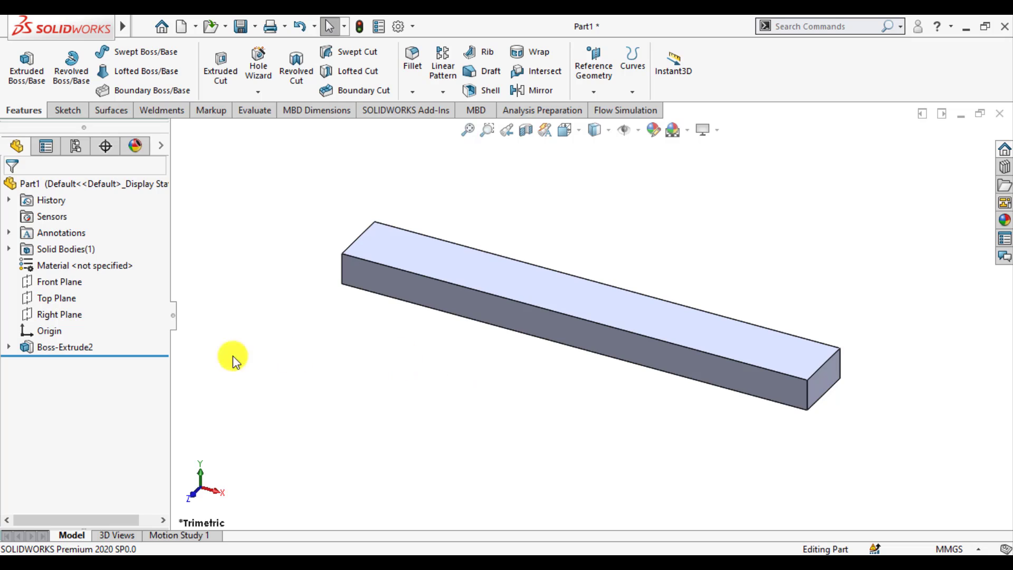
Start a new sketch on the Right Plane, leaving free space below the bar's cross-section.
click(50, 315)
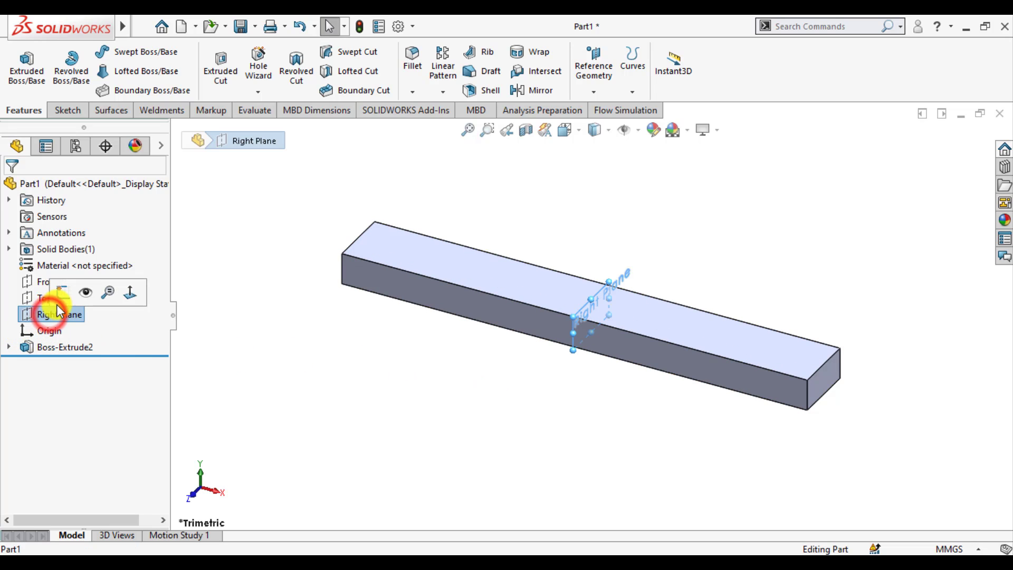
click(65, 293)
scroll(405, 252, up, 2)
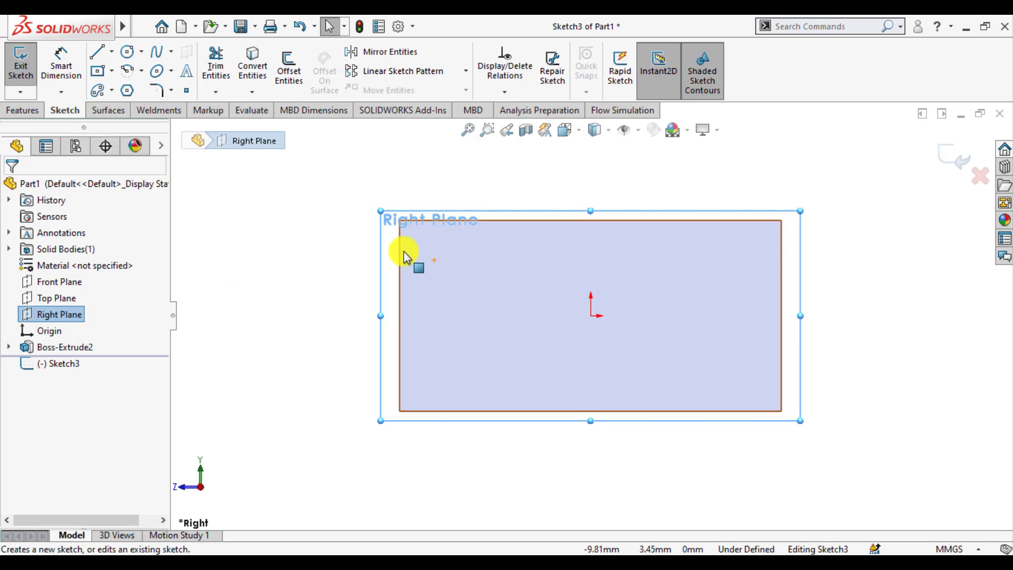
click(283, 288)
scroll(284, 288, up, 3)
scroll(590, 399, down, 2)
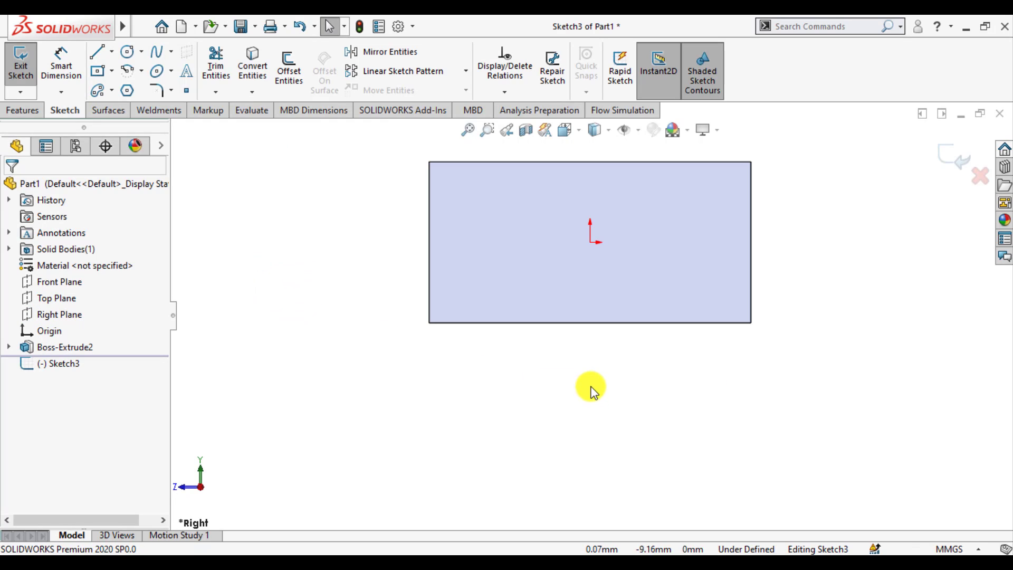
Draw a corner rectangle about 4.9 mm high directly below the bar's cross-section, starting at the section's lower-left corner.
click(100, 70)
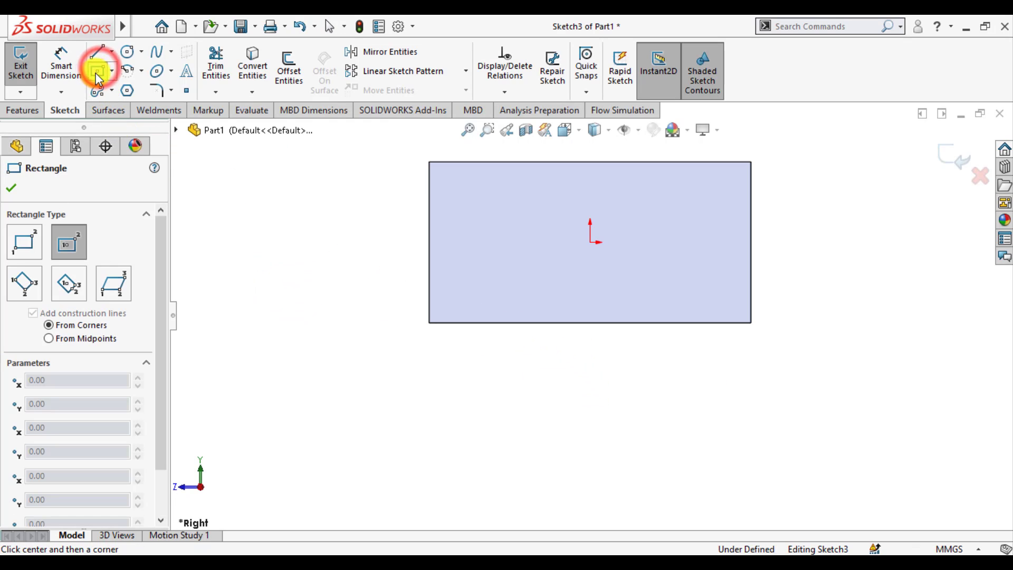
click(25, 242)
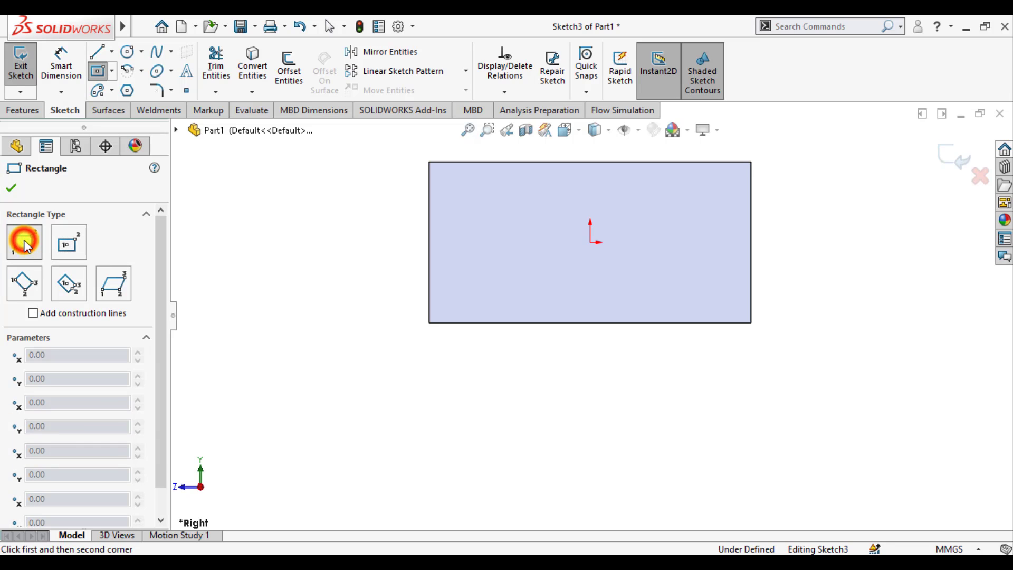
click(430, 322)
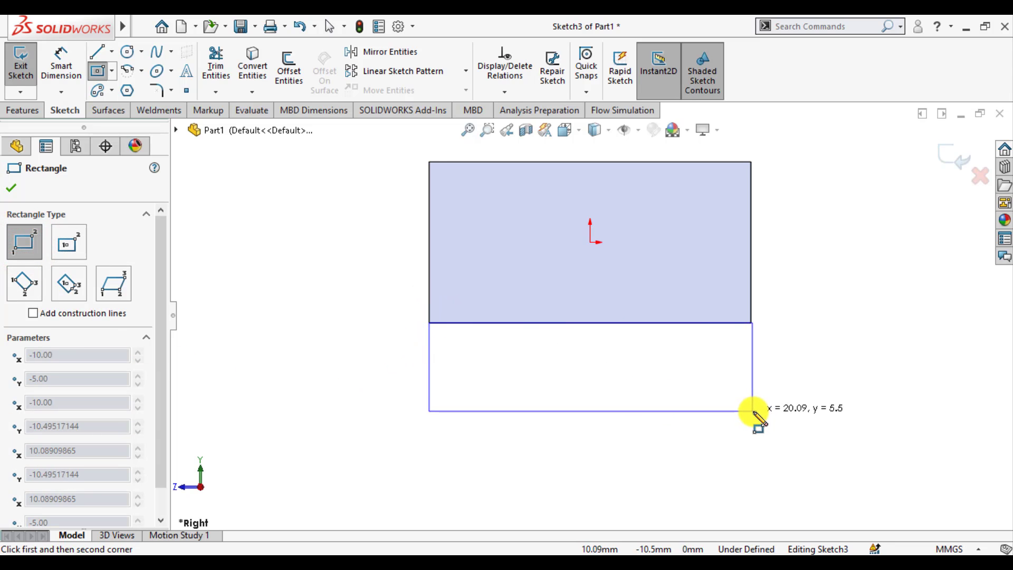
click(740, 402)
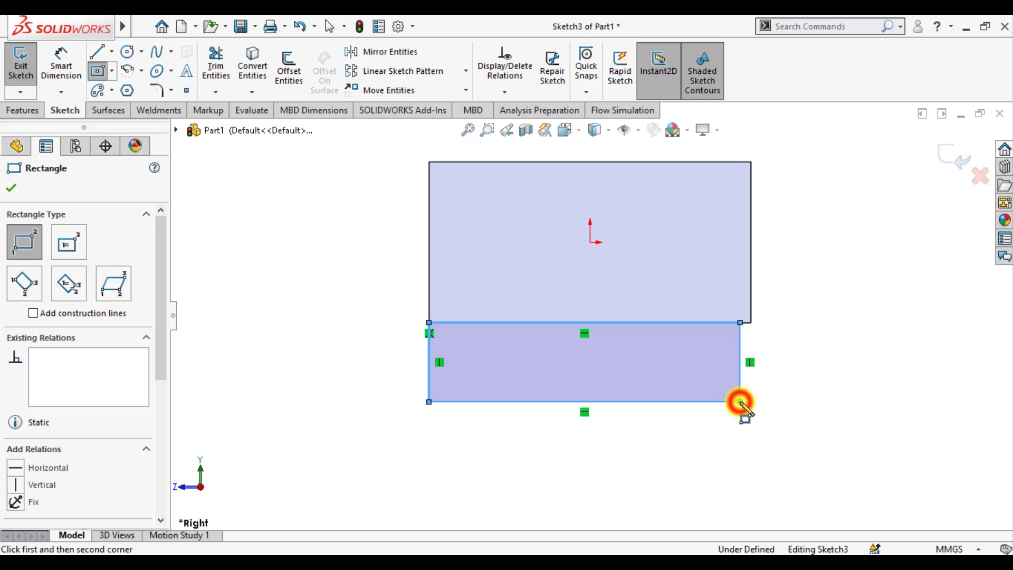
key(Escape)
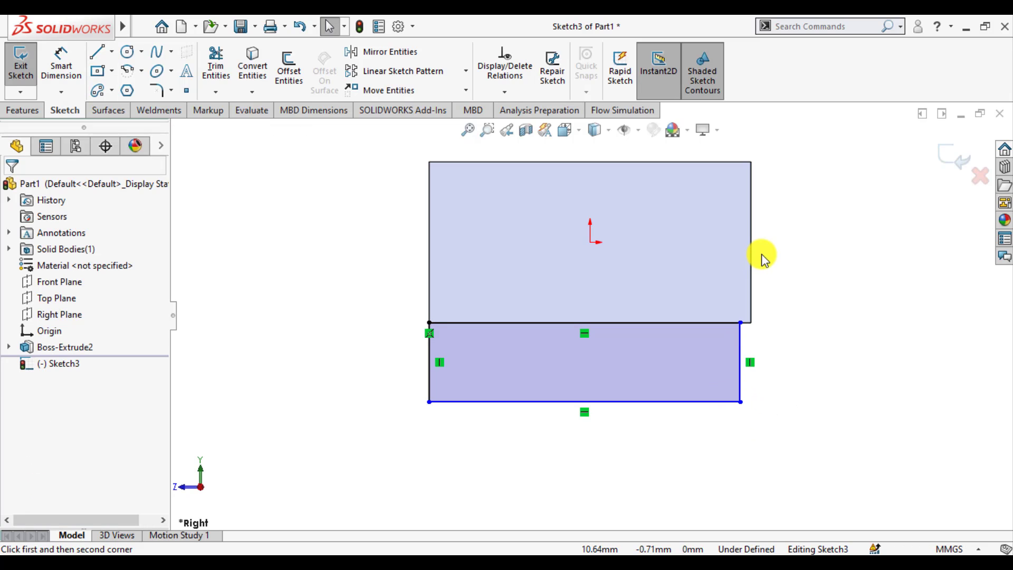
Make the new rectangle's free vertical side collinear with the bar's adjacent vertical edge.
click(751, 256)
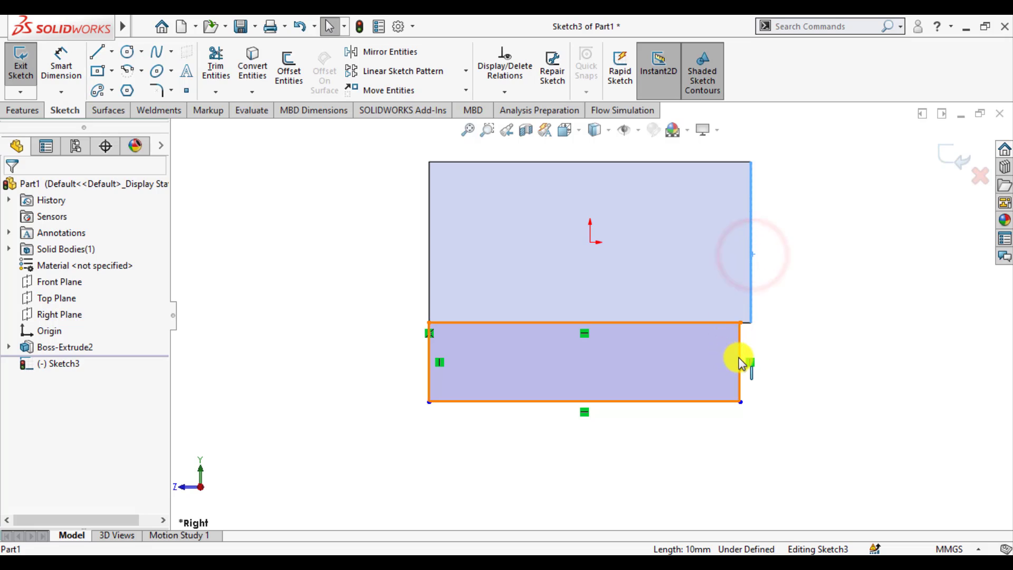
ctrl+click(740, 359)
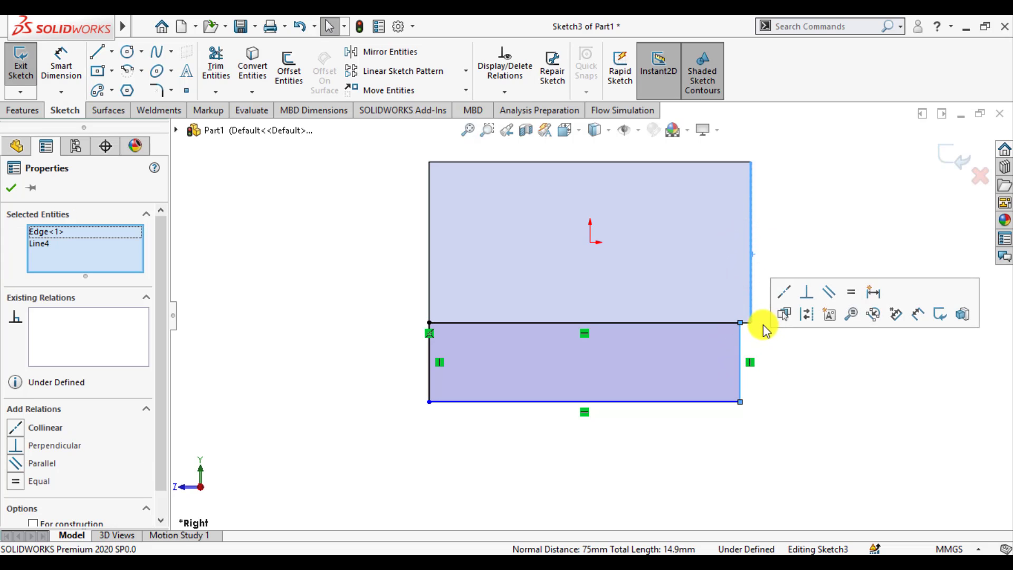
click(791, 292)
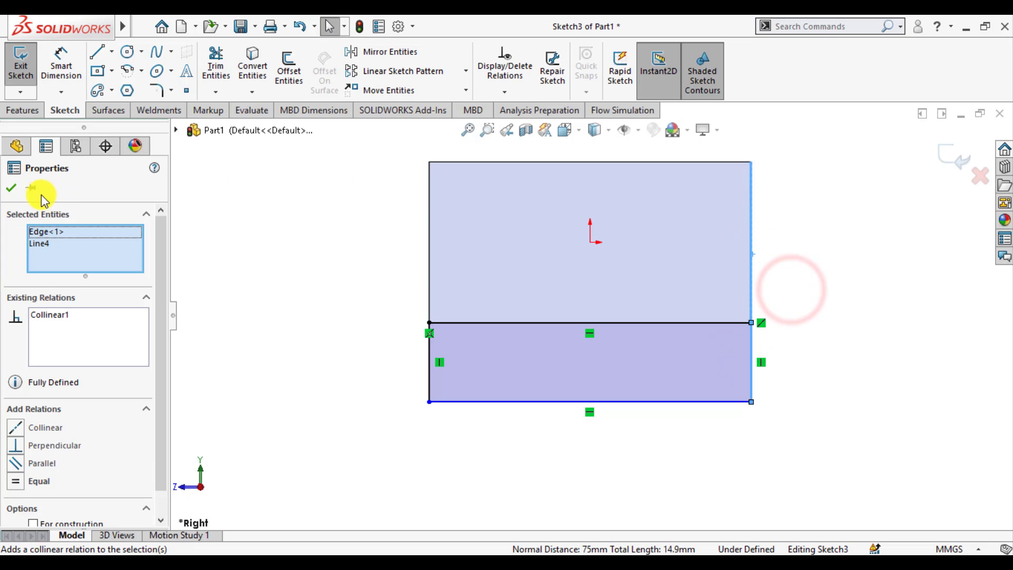
click(11, 188)
Dimension the new rectangle's height as 10 mm and exit the sketch.
click(61, 62)
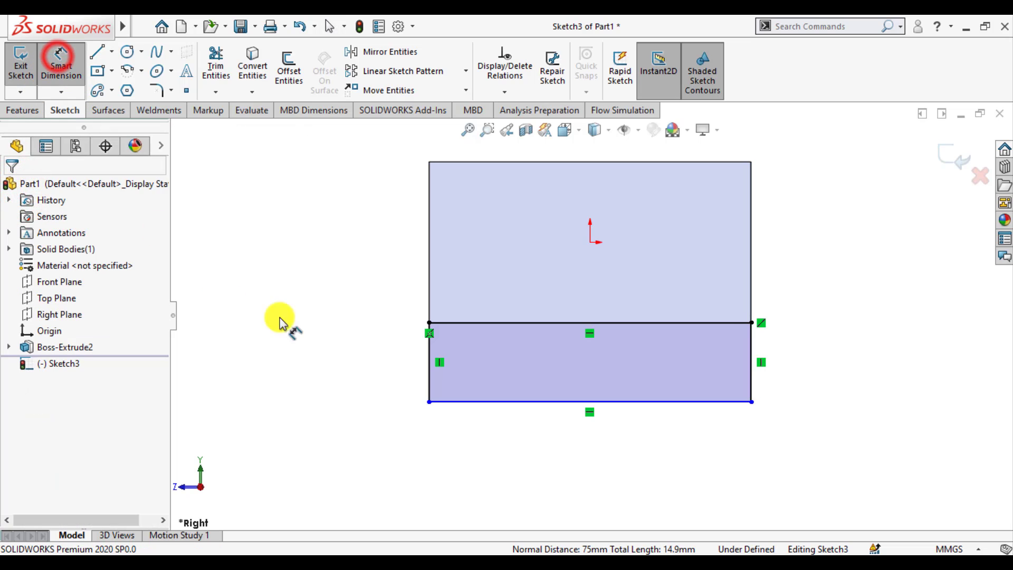
click(426, 368)
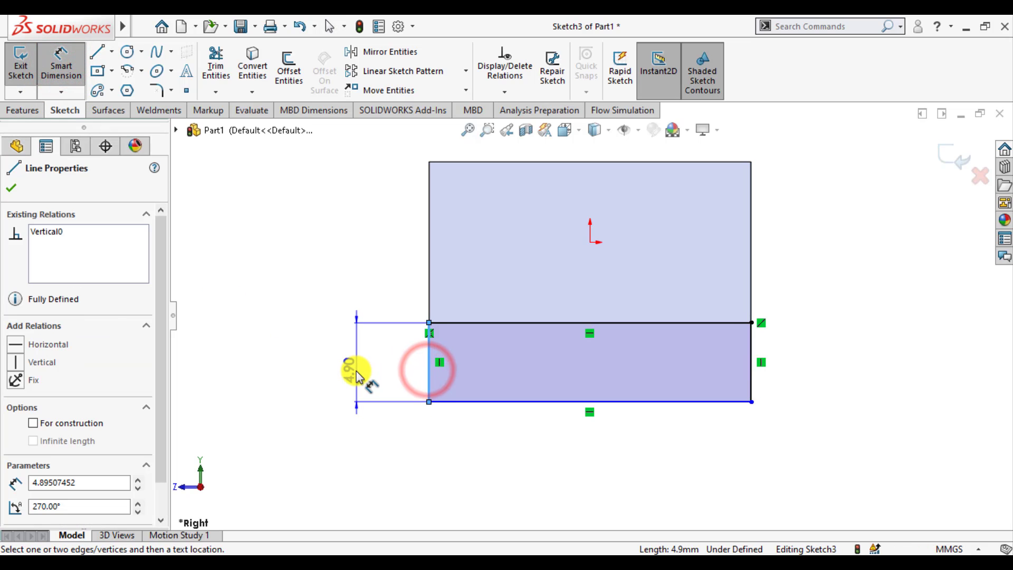
click(356, 368)
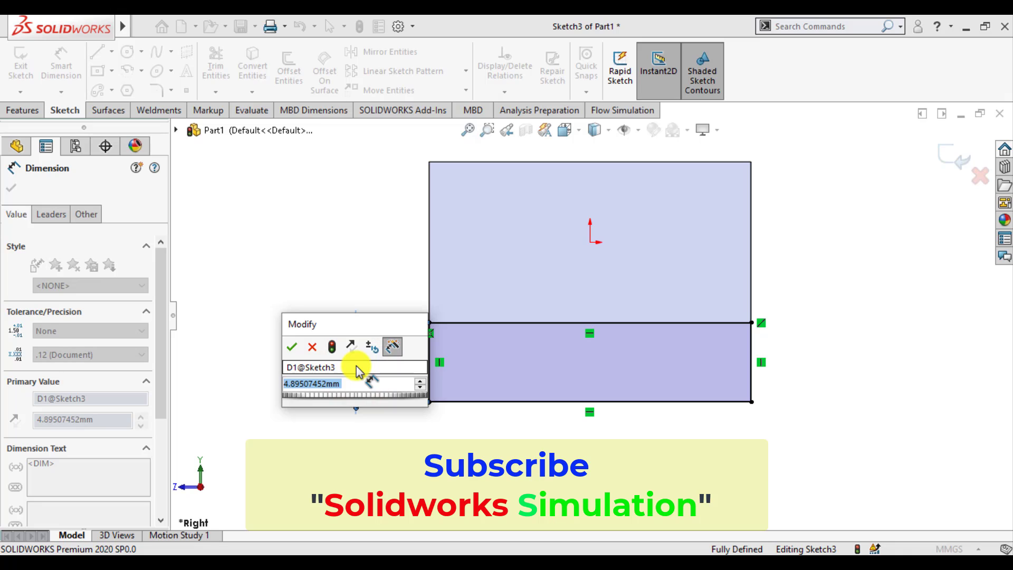
text(10)
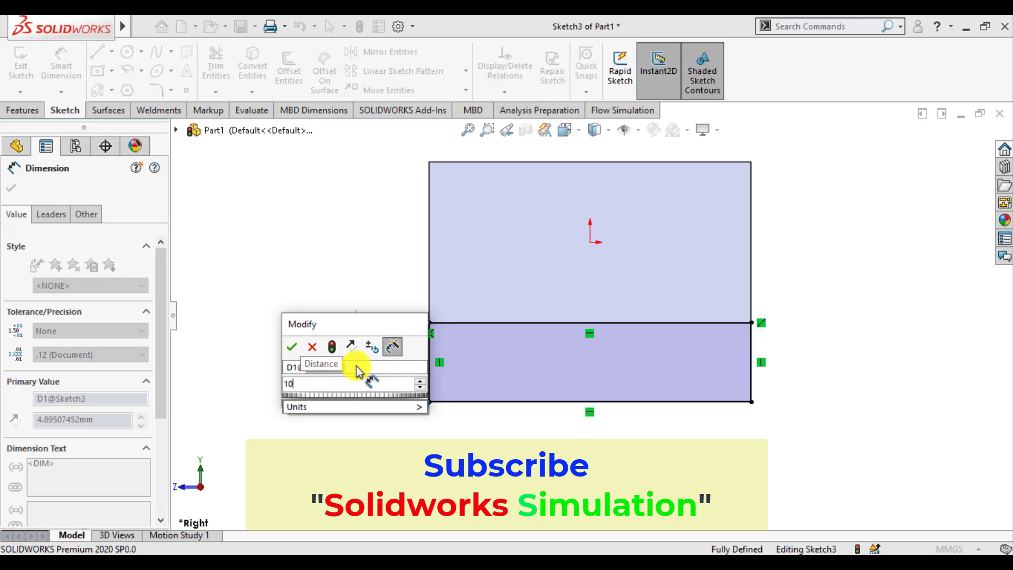
key(Return)
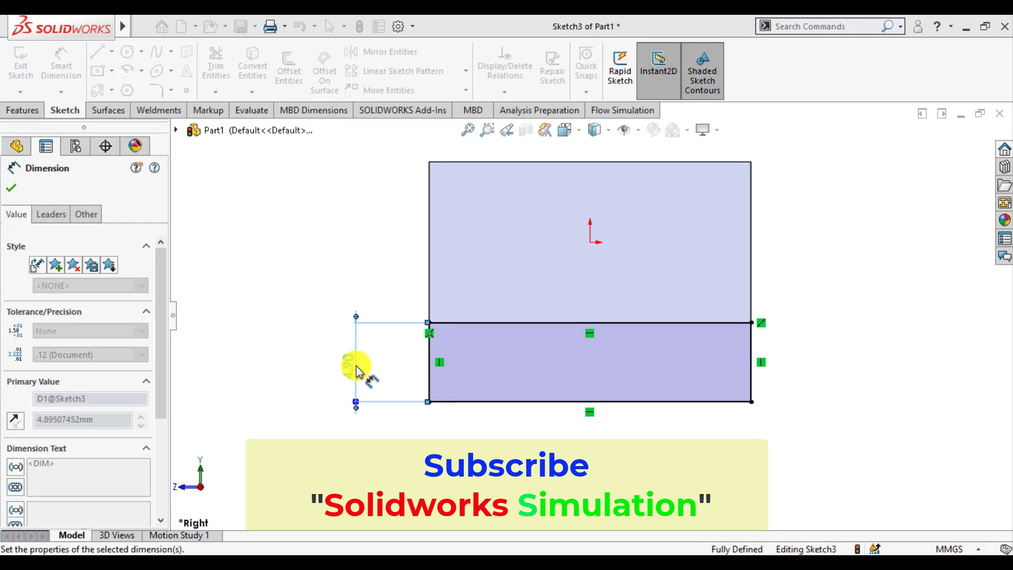
click(12, 189)
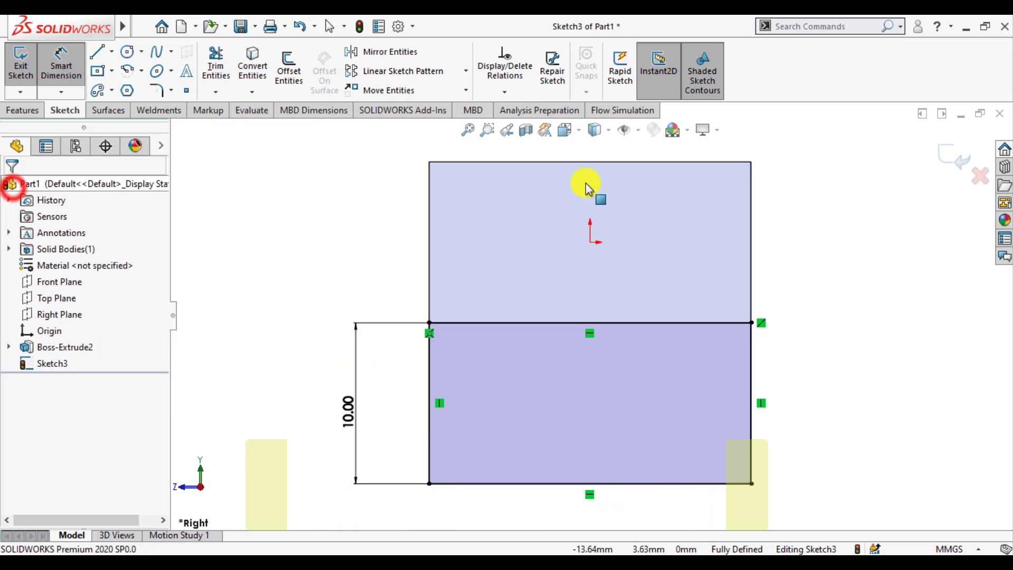
click(957, 156)
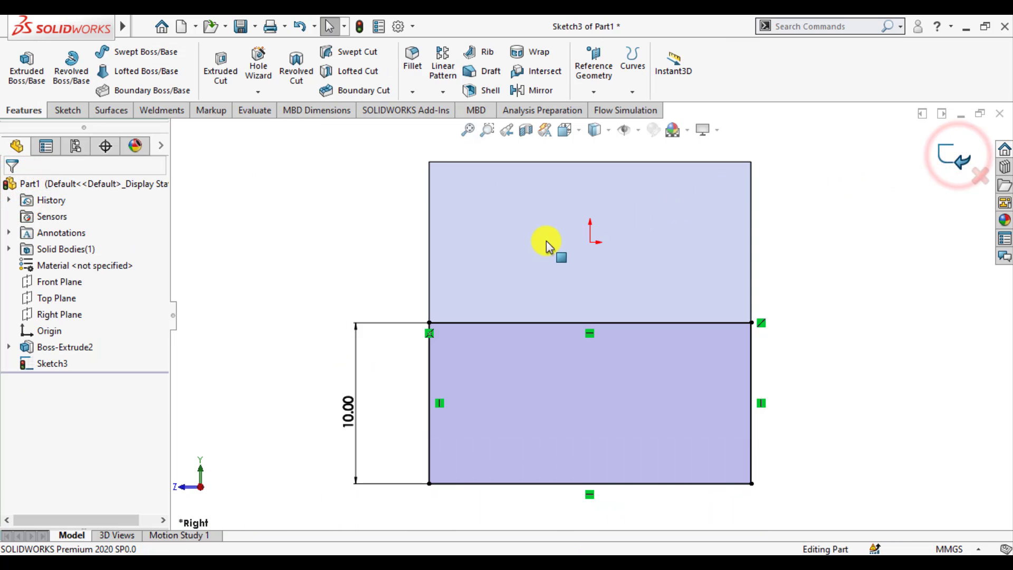
Extrude the lower rectangle with the Mid Plane end condition to a depth of 20 mm, merged with the bar.
scroll(528, 248, up, 5)
mouse_move(497, 285)
middle_down()
mouse_move(603, 355)
mouse_move(580, 319)
middle_up()
click(33, 64)
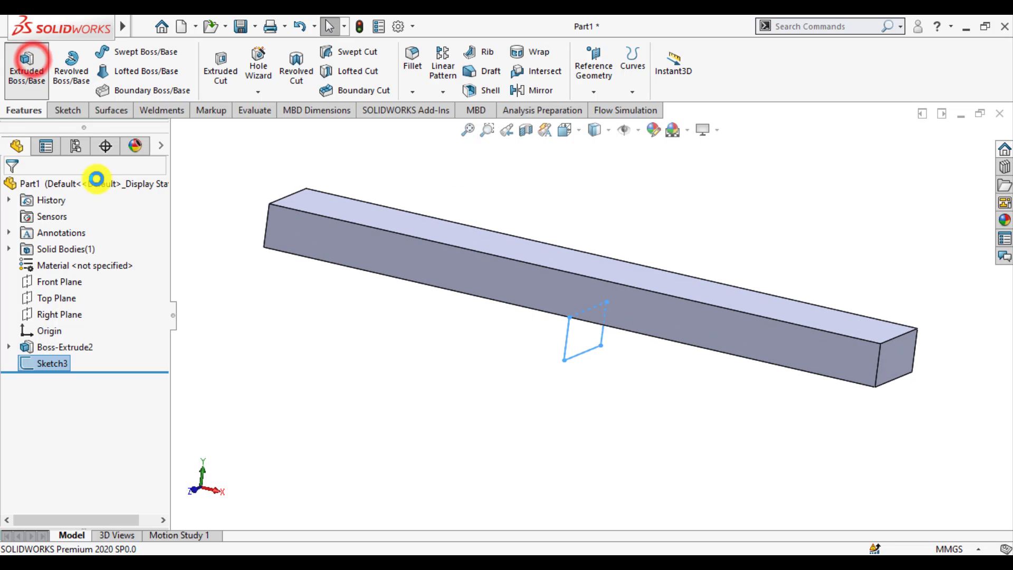
click(76, 277)
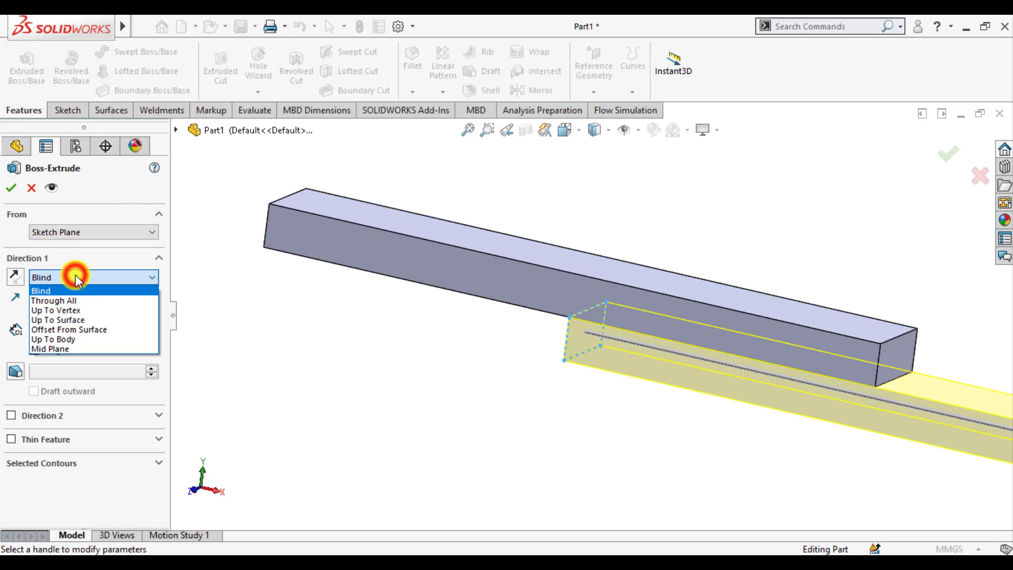
click(56, 348)
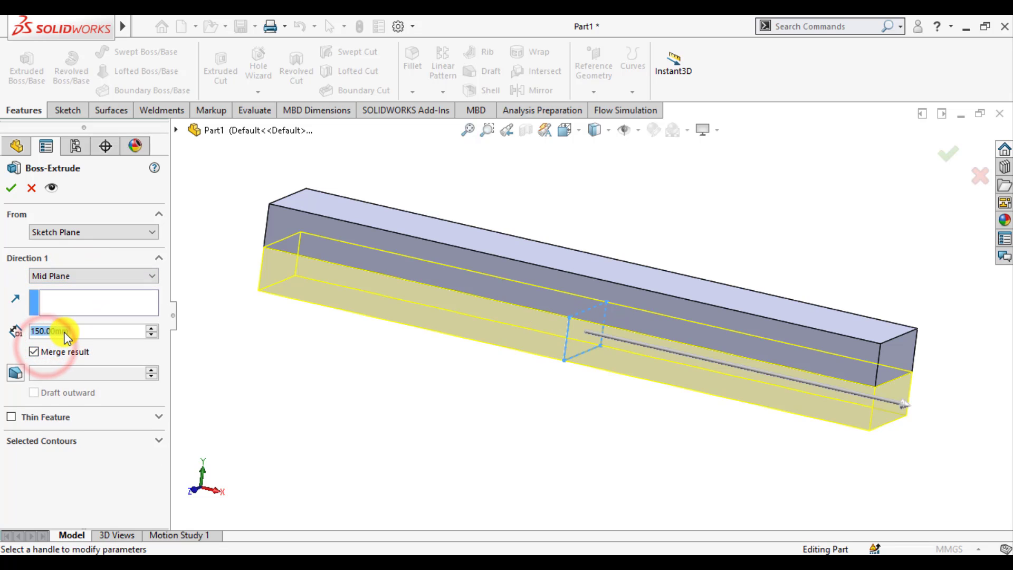
text(20)
key(Return)
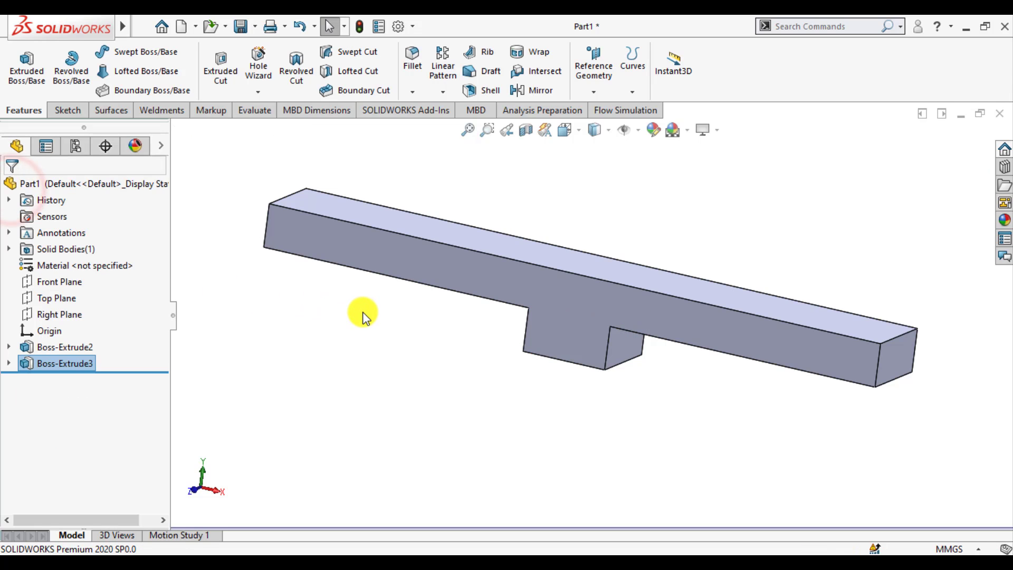
Select the part's origin and examine where it lies in the finished body.
middle_drag(373, 331, 542, 346)
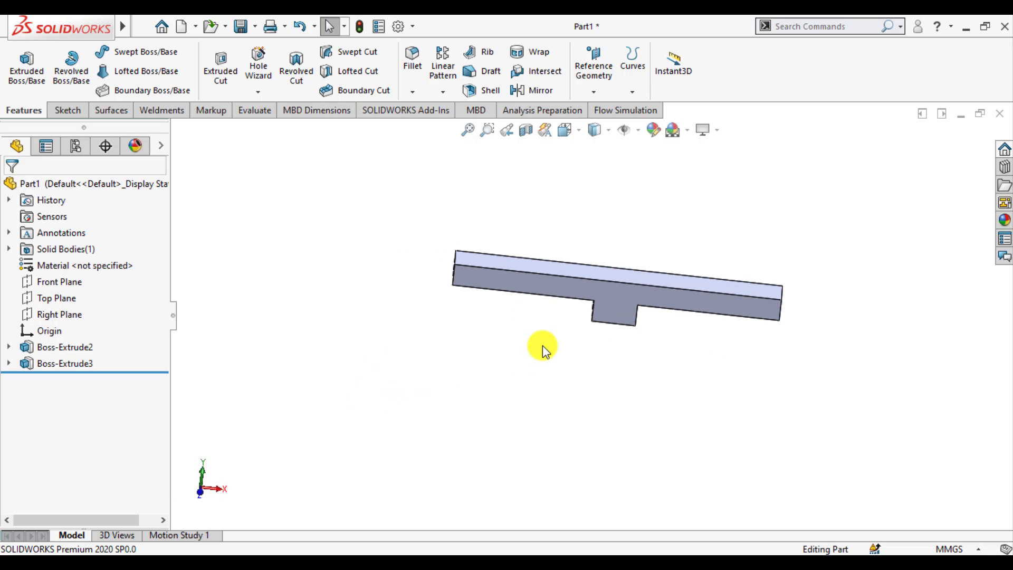
scroll(654, 321, down, 5)
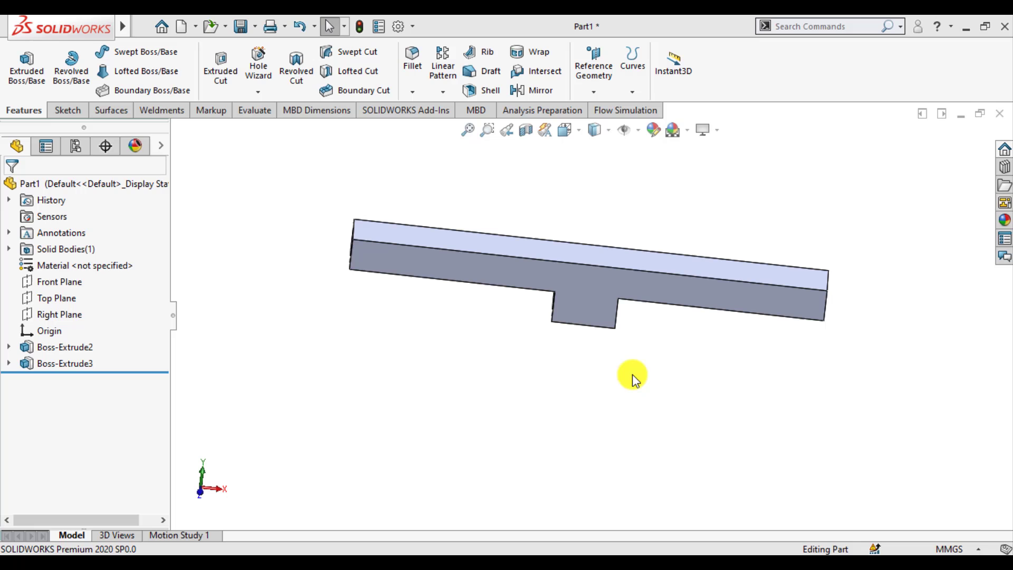
click(29, 330)
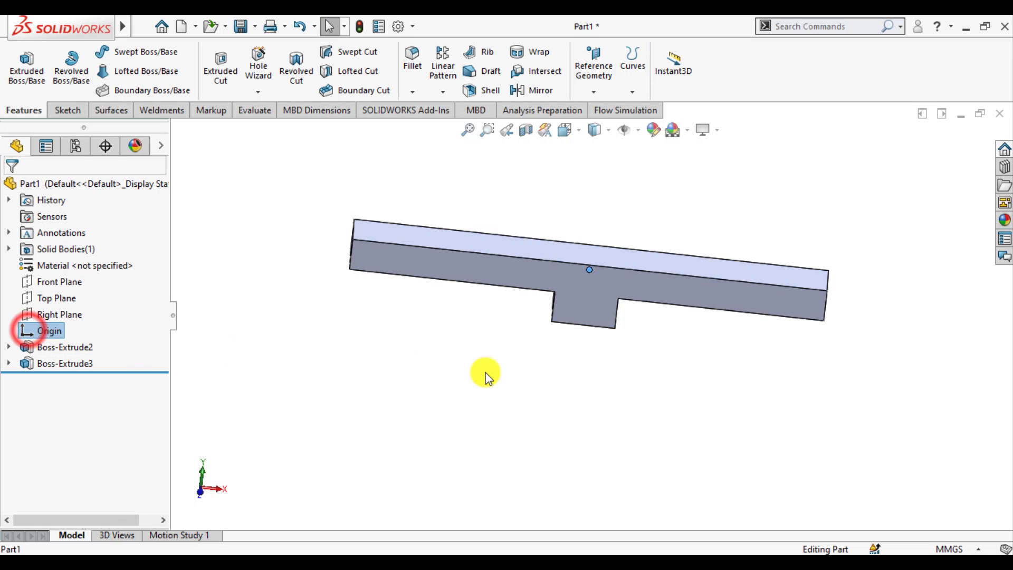
middle_drag(491, 363, 498, 307)
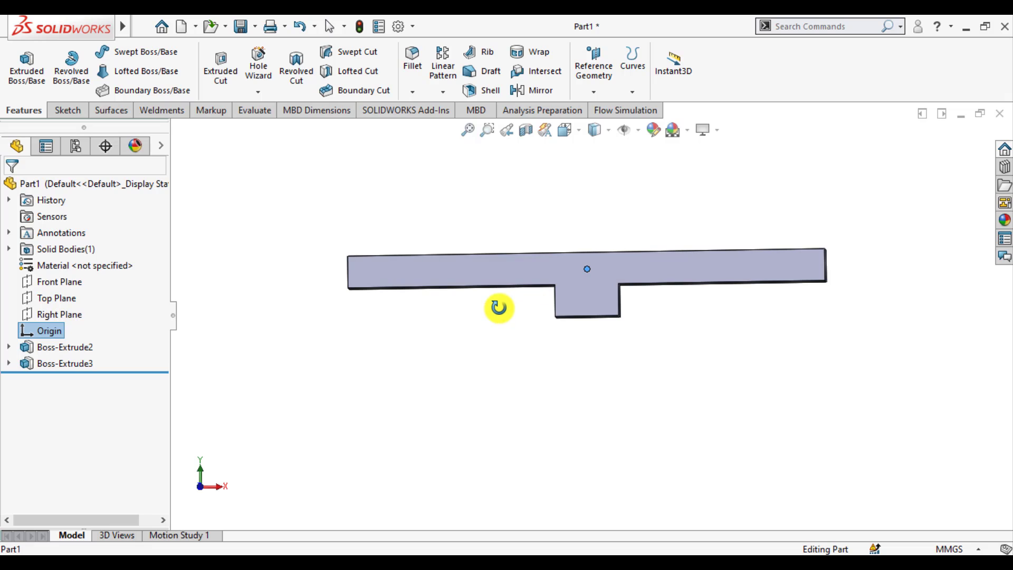
Create a reference coordinate system at the part's origin, with its Y axis aligned downward along a short vertical edge at the bar's end.
click(594, 90)
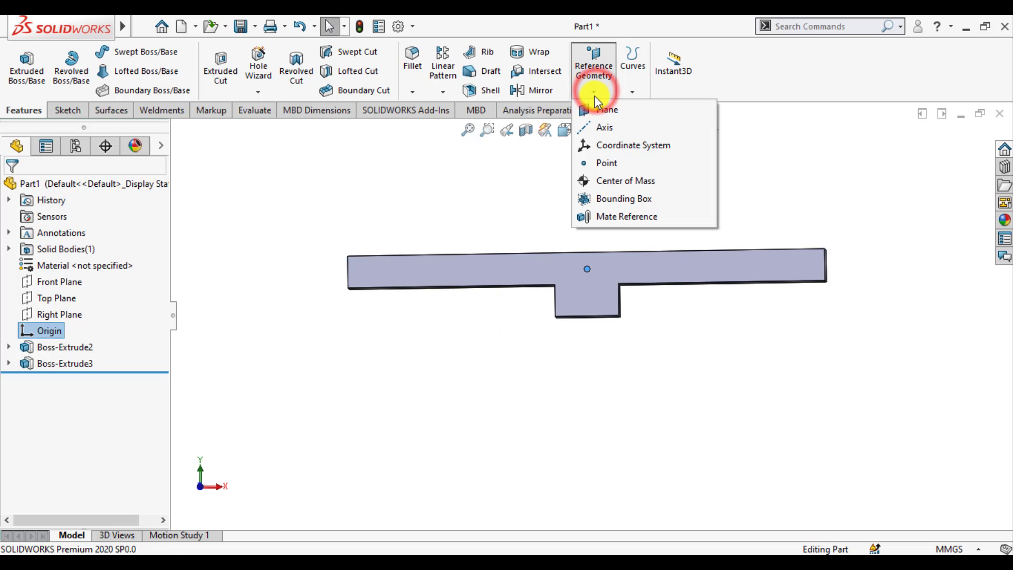
click(588, 147)
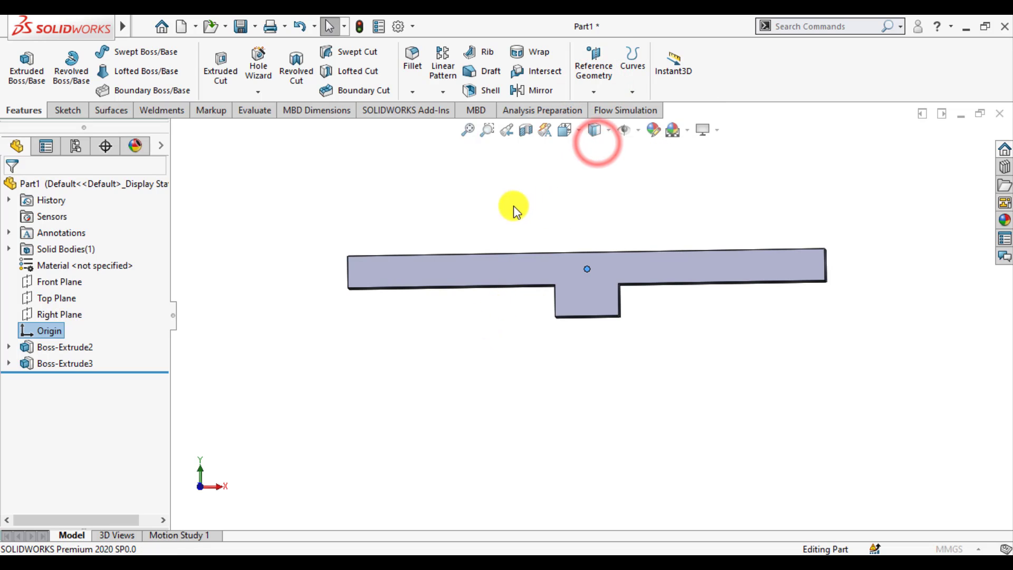
middle_drag(510, 202, 505, 324)
click(55, 315)
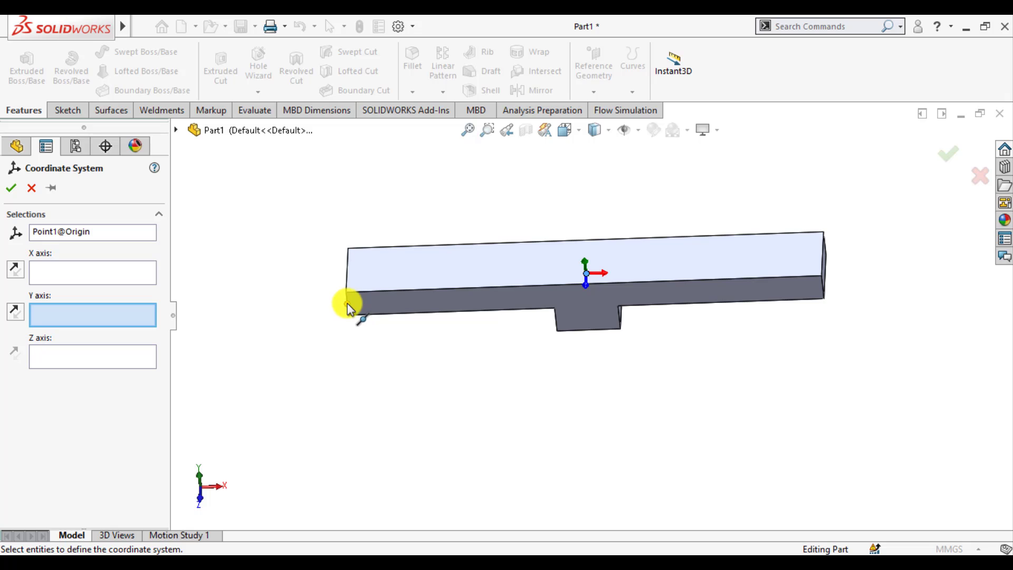
scroll(350, 304, down, 5)
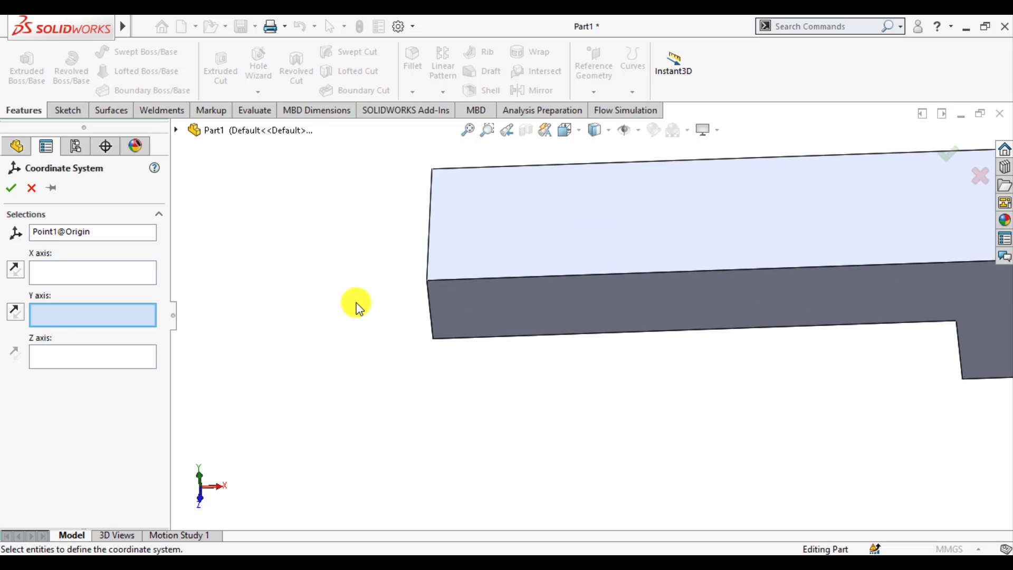
click(429, 305)
scroll(393, 314, up, 3)
middle_drag(635, 384, 642, 350)
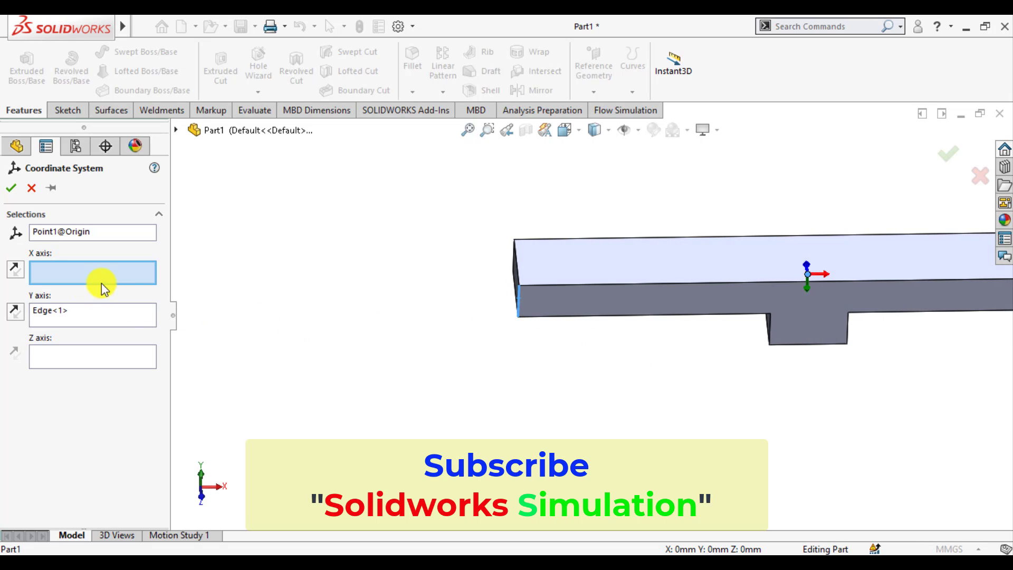
middle_drag(413, 294, 327, 288)
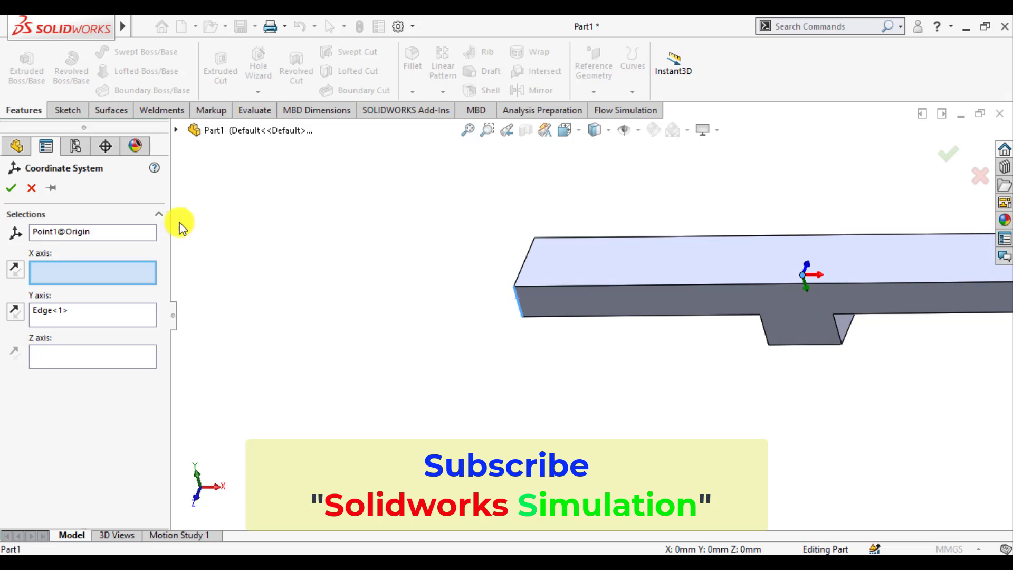
click(11, 188)
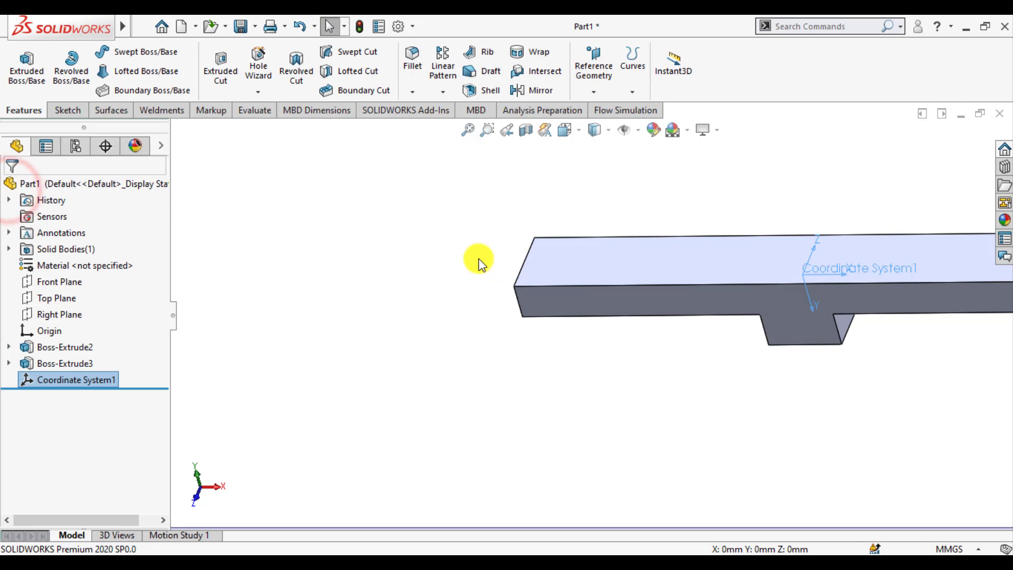
Create a simulation study named Remote Mass Simulation for the part.
middle_drag(479, 259, 615, 278)
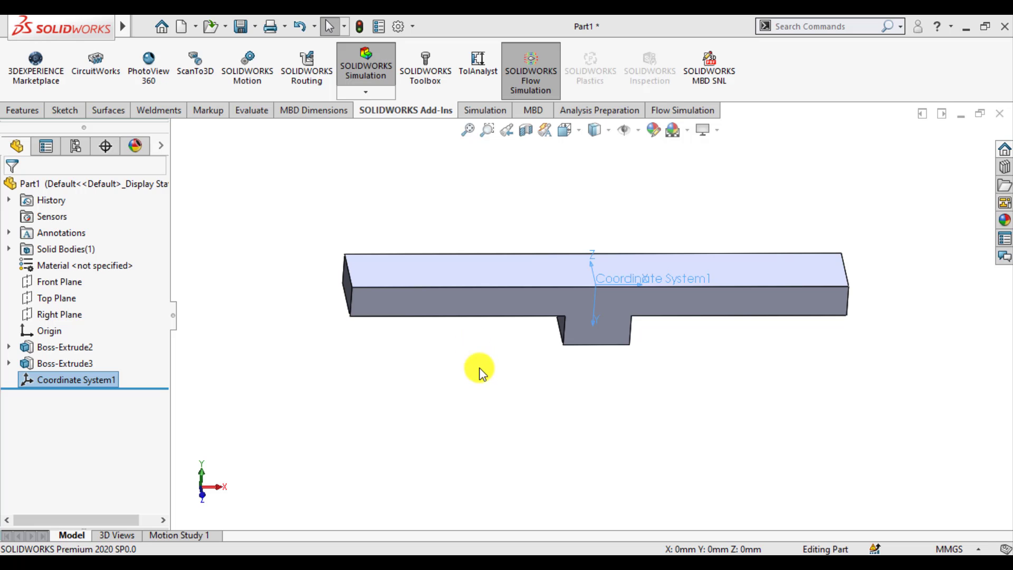
middle_drag(479, 369, 414, 319)
click(475, 112)
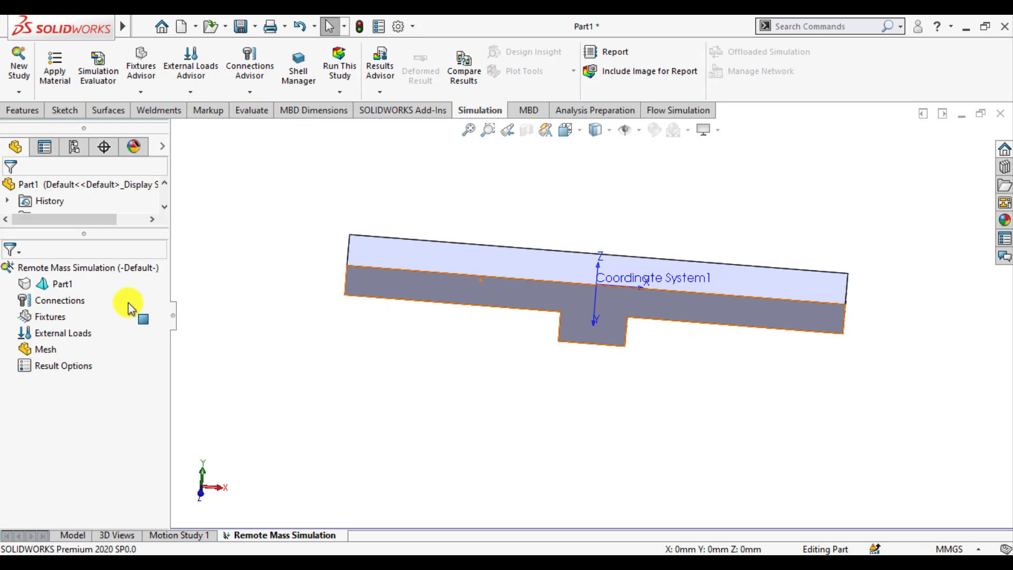
Apply the favourite material Plain Carbon Steel to the part in the simulation study.
right_click(52, 286)
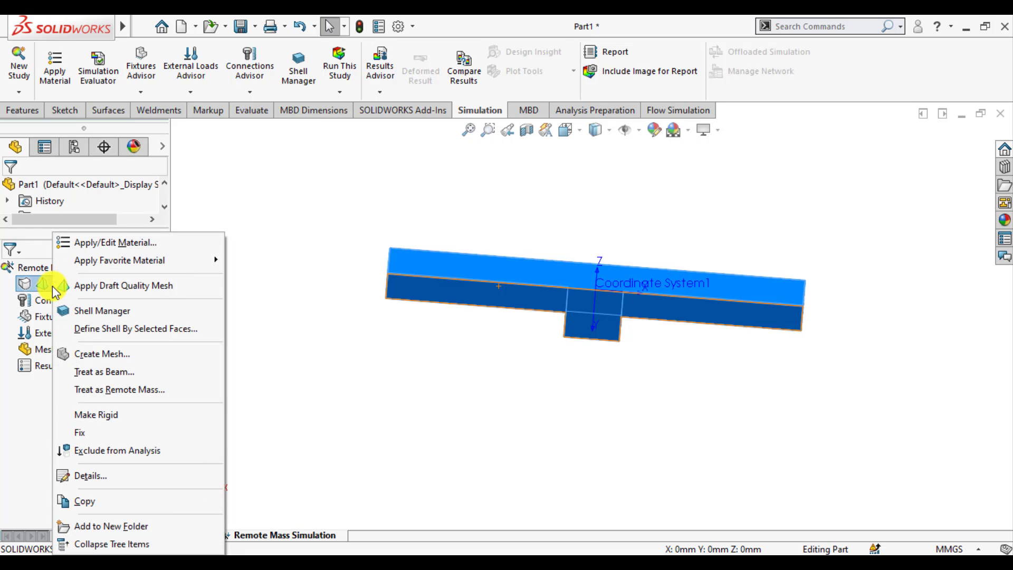
mouse_move(134, 264)
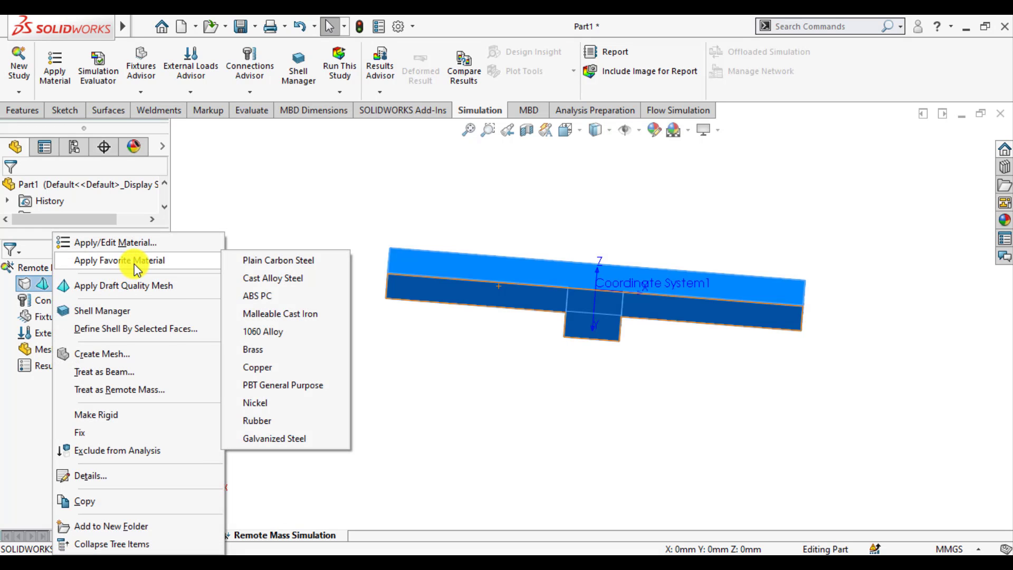
click(281, 261)
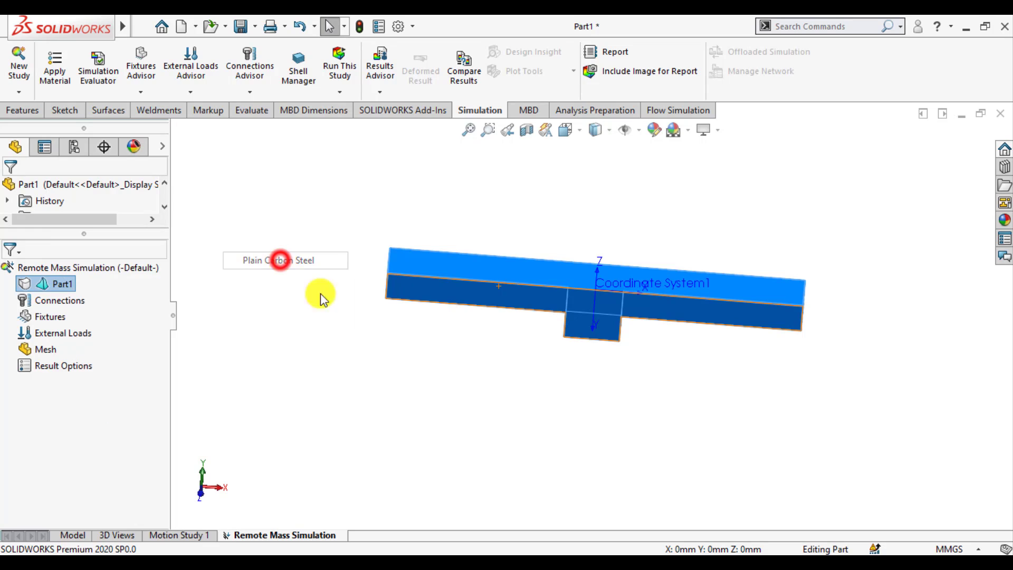
click(468, 359)
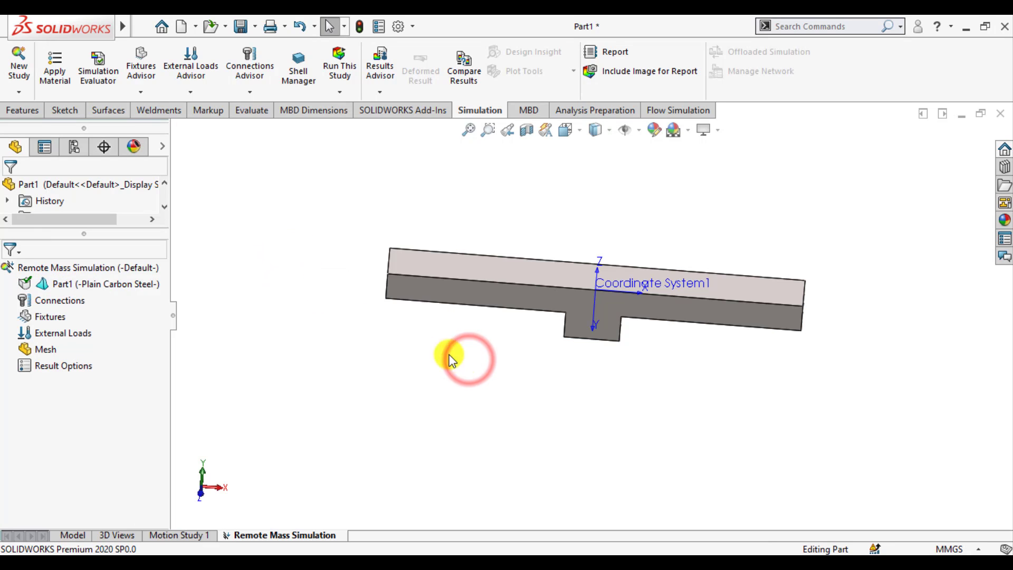
Add a Fixed Geometry fixture to both end faces of the long bar.
right_click(56, 323)
click(101, 91)
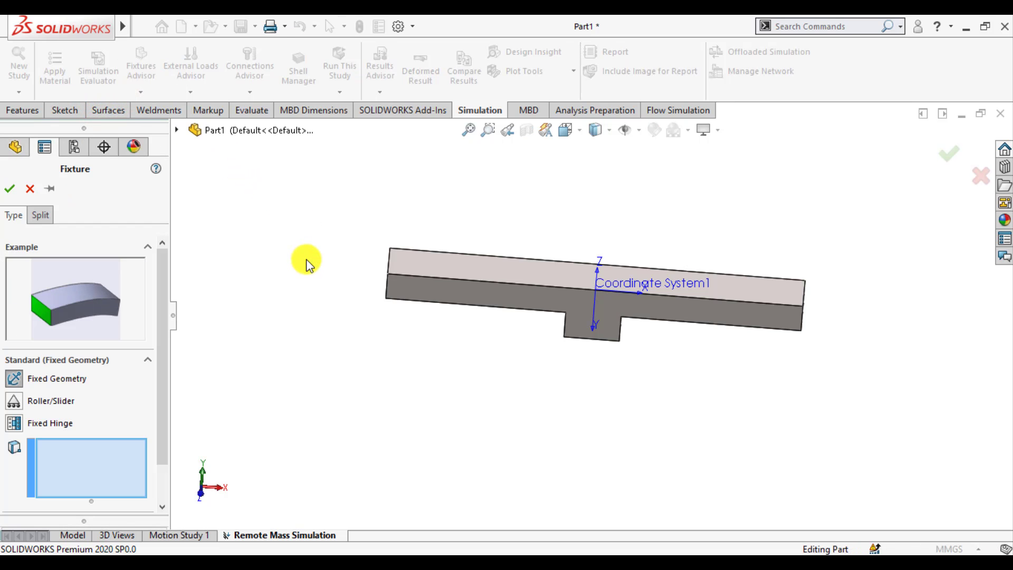
middle_drag(309, 263, 369, 269)
click(419, 280)
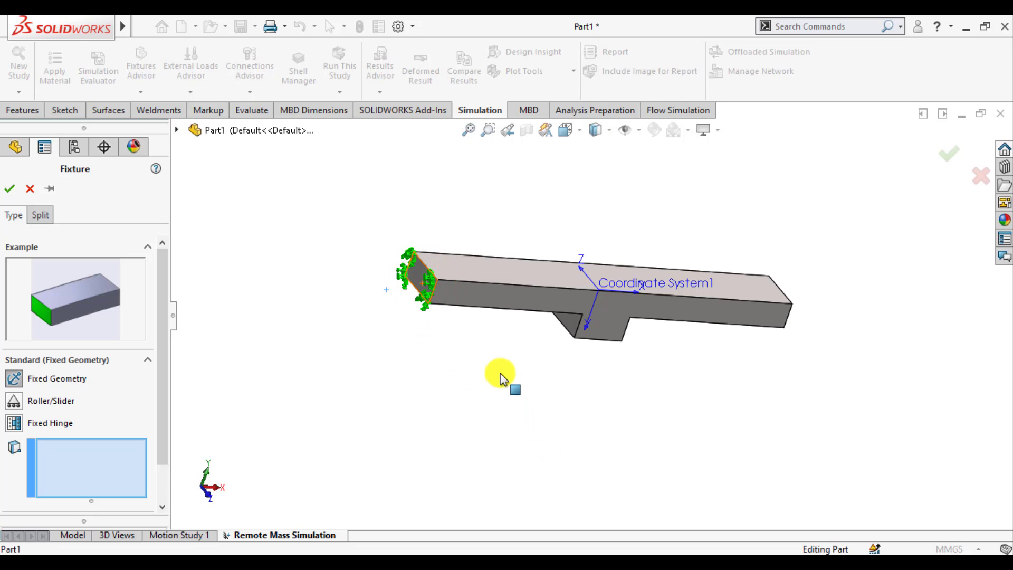
middle_drag(438, 349, 628, 349)
click(724, 318)
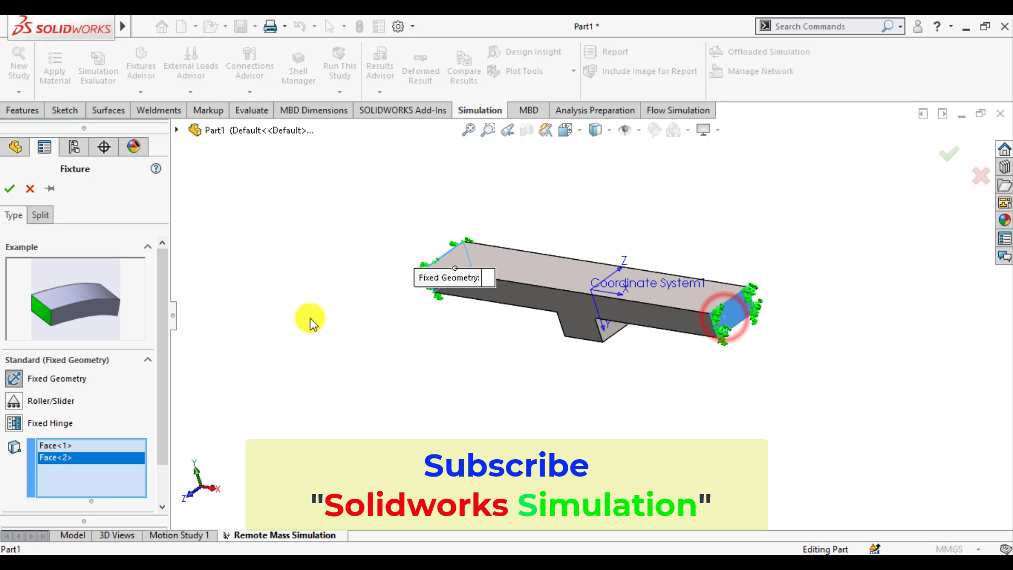
click(22, 200)
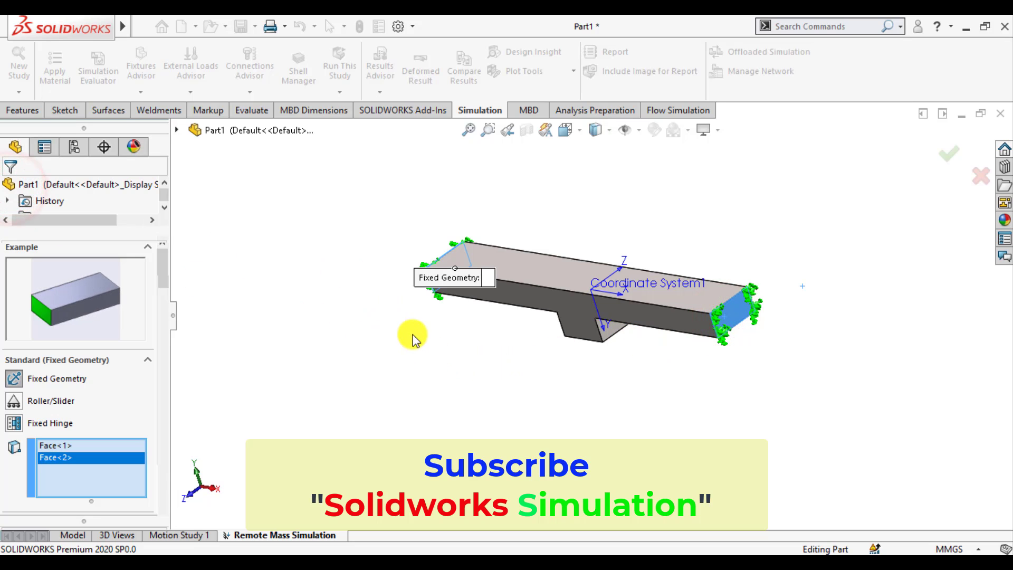
Start a Remote Load/Mass external load and select the bottom face of the middle block for it.
scroll(499, 338, up, 2)
middle_drag(500, 339, 567, 341)
scroll(585, 375, down, 1)
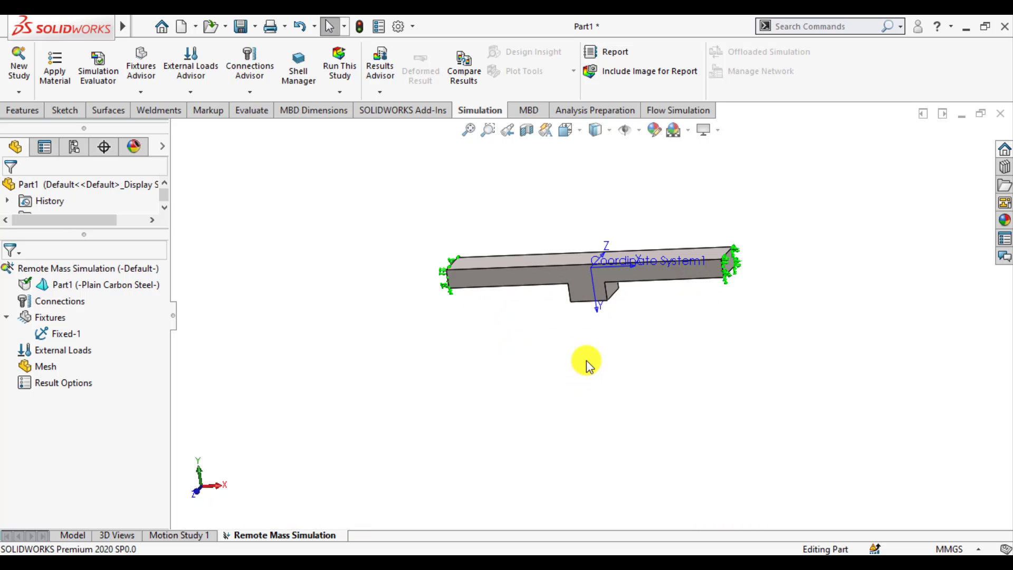
right_click(48, 356)
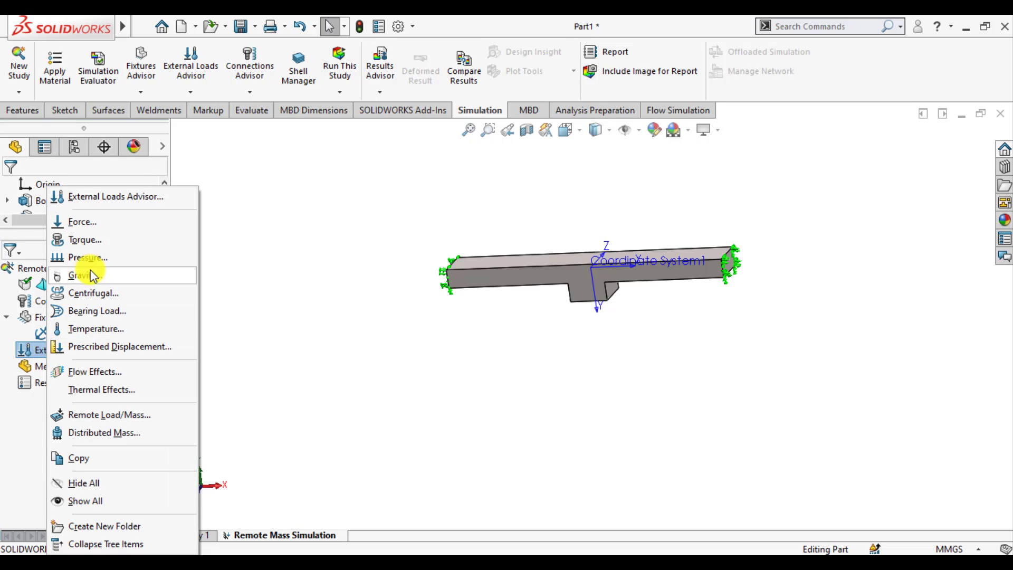
click(104, 415)
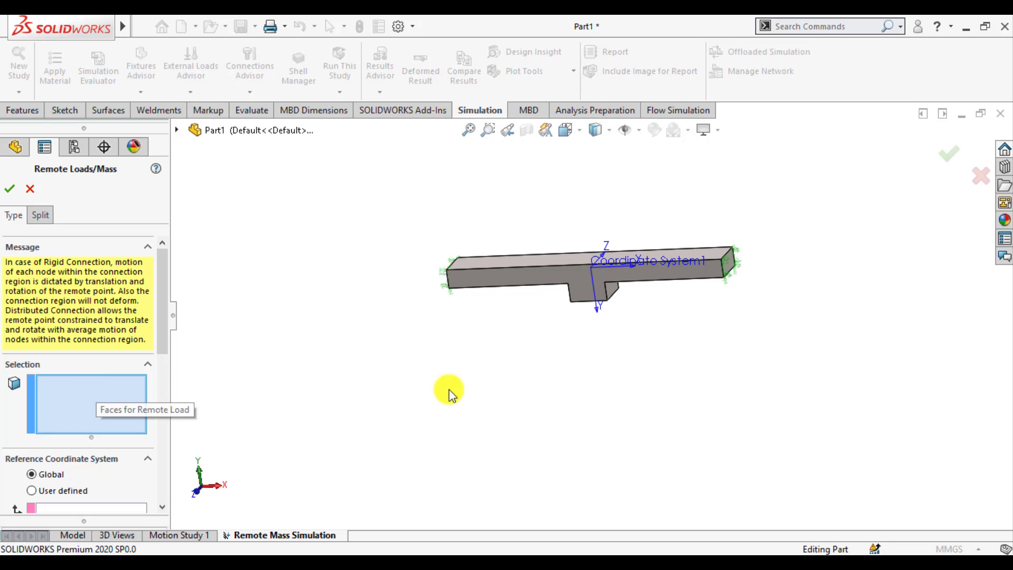
middle_drag(448, 396, 491, 253)
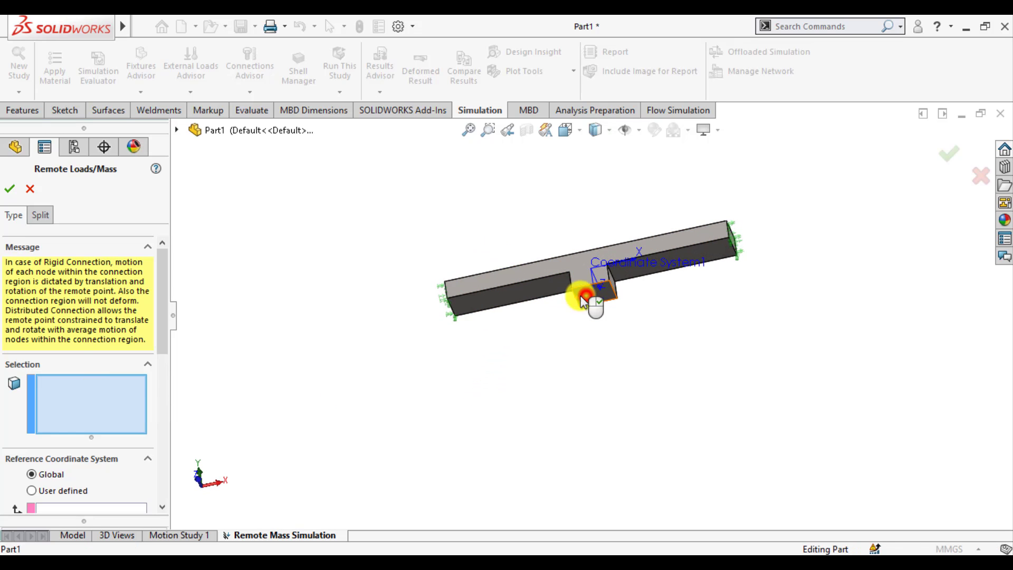
click(583, 299)
middle_drag(522, 310, 515, 465)
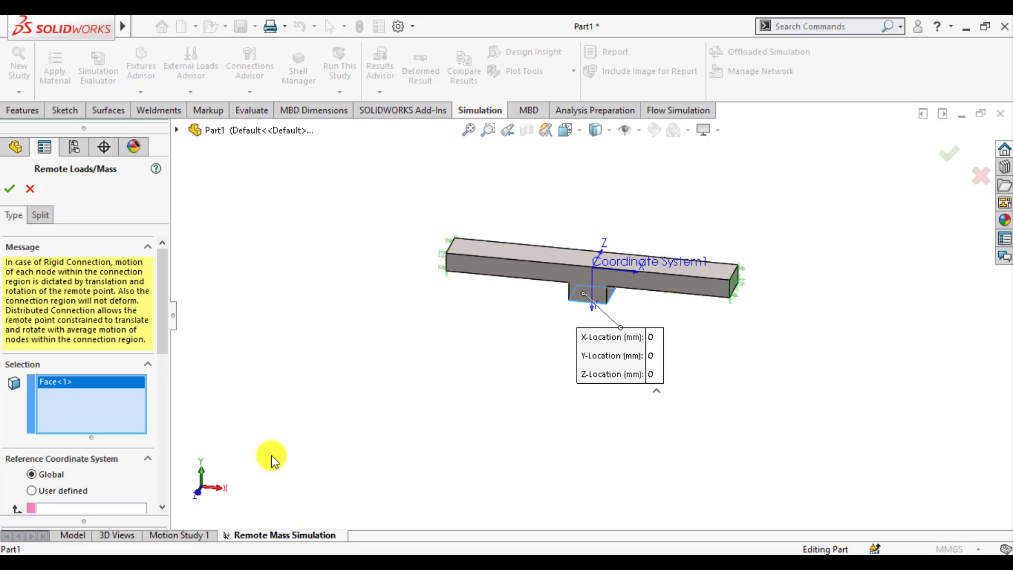
Reference the remote load to the user-defined Coordinate System1 and set its Y-location to 50 mm.
drag(165, 330, 162, 396)
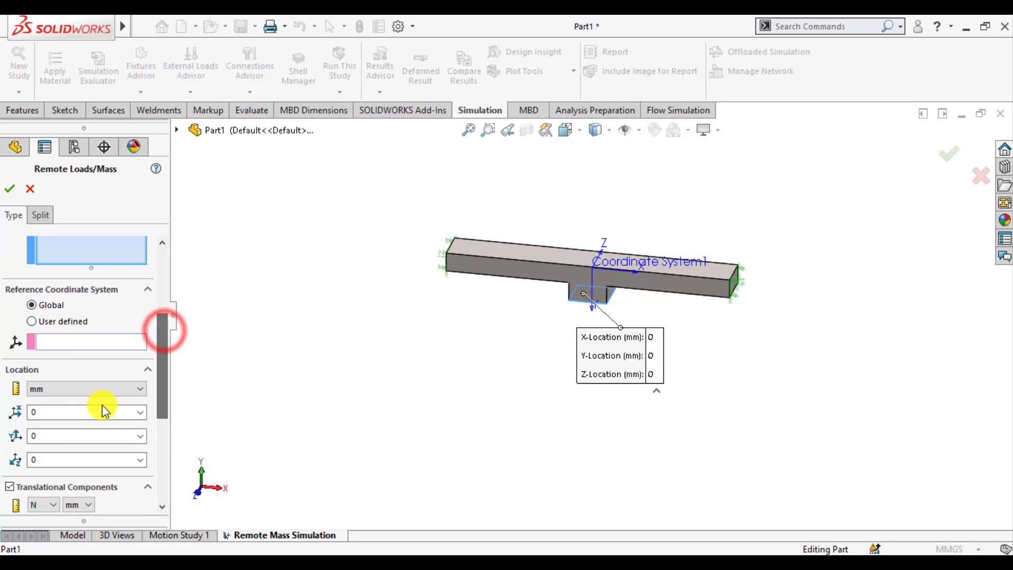
click(32, 322)
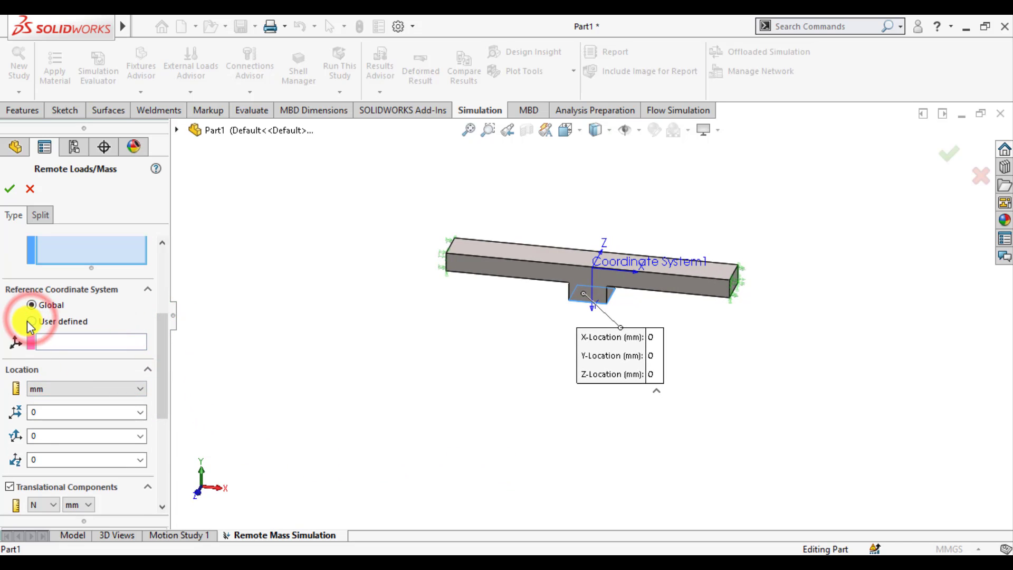
click(52, 343)
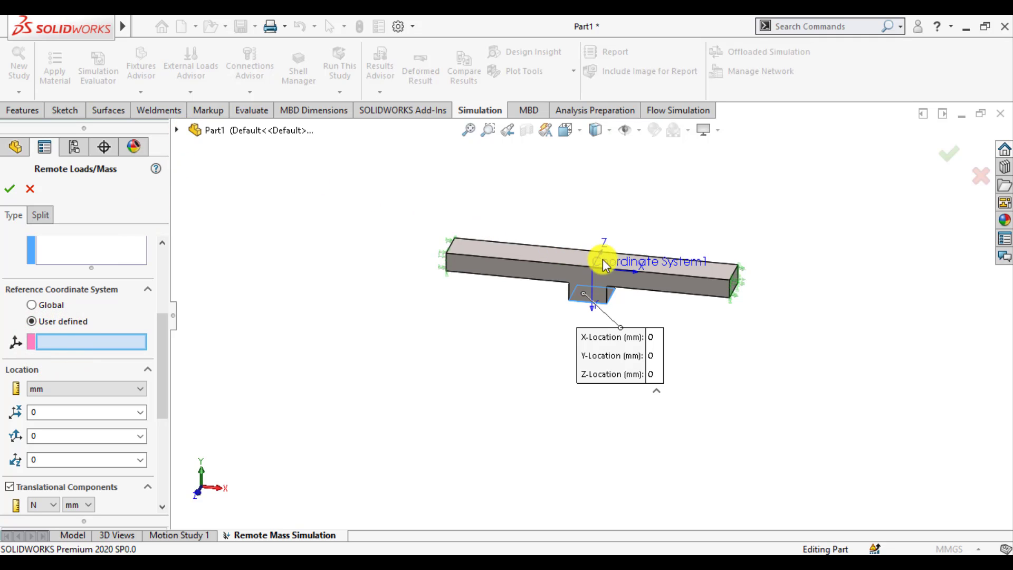
click(619, 265)
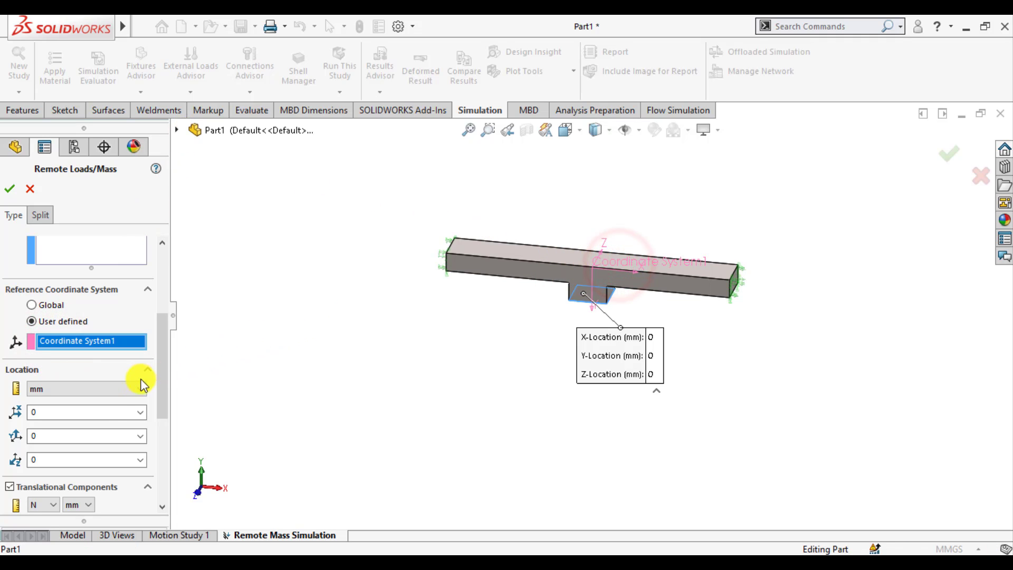
click(70, 435)
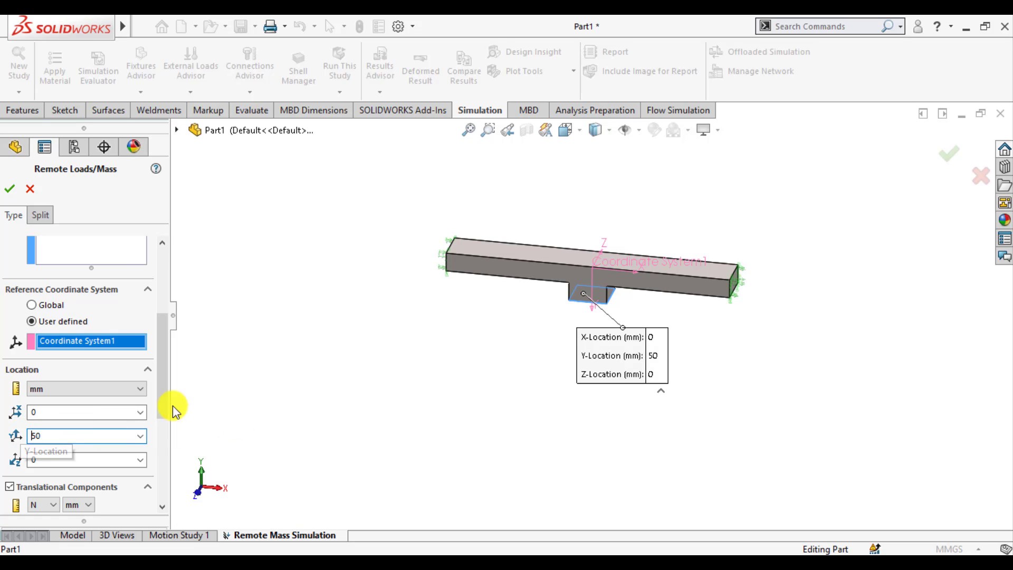
Enable the Y-direction translational component of the remote load and set its force to 100 N.
drag(165, 367, 166, 420)
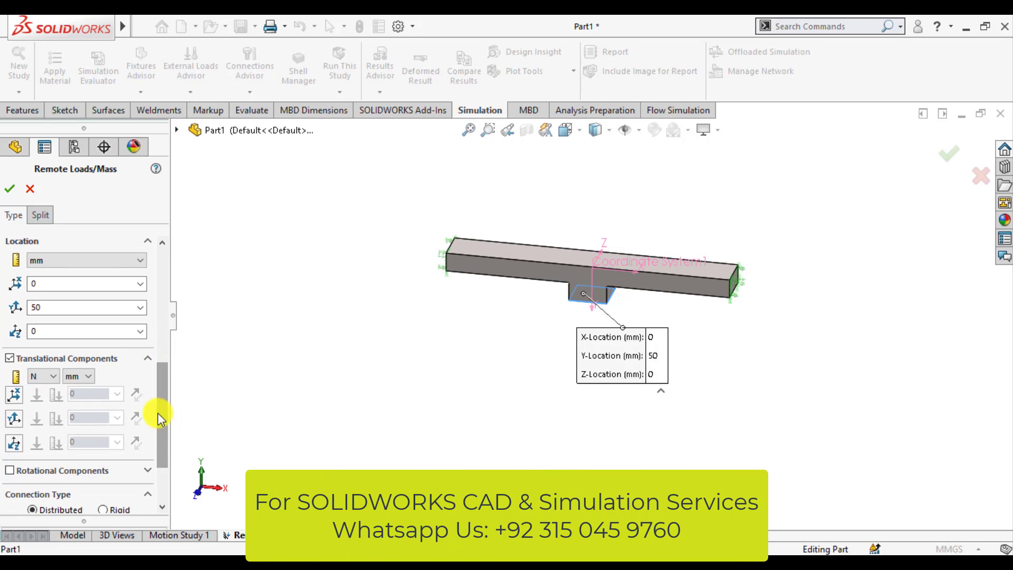
click(13, 420)
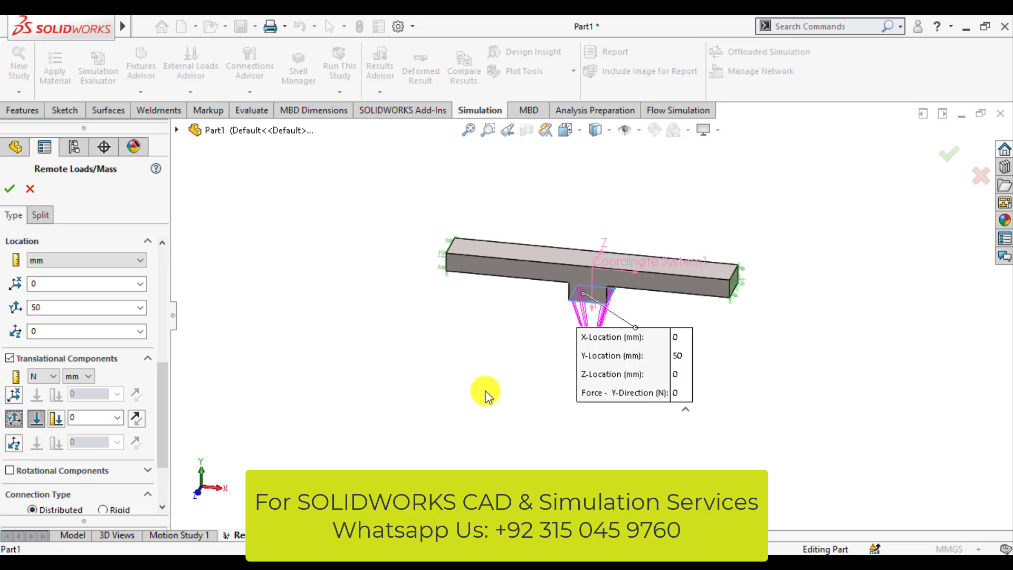
middle_drag(560, 359, 558, 331)
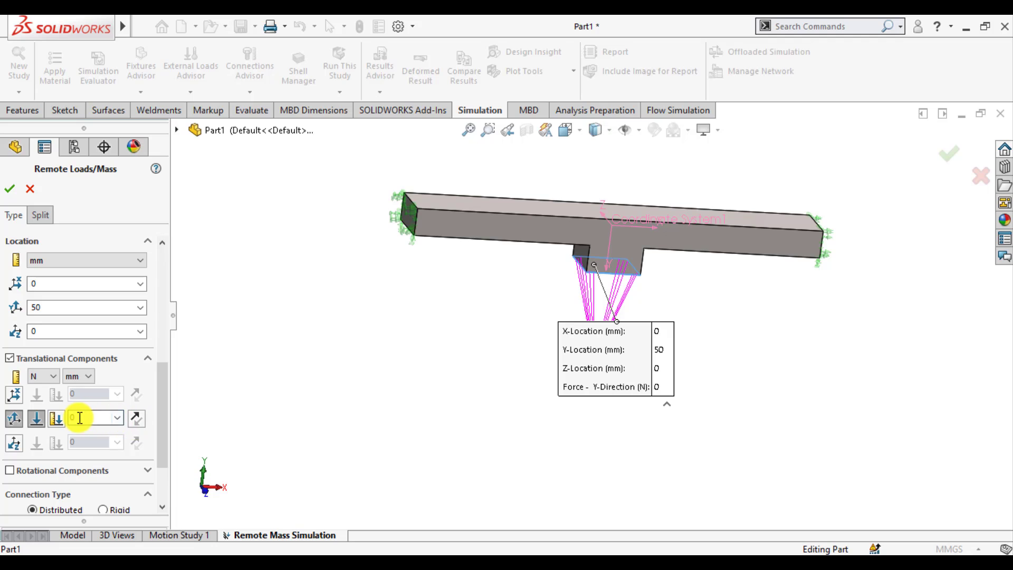
drag(79, 418, 63, 416)
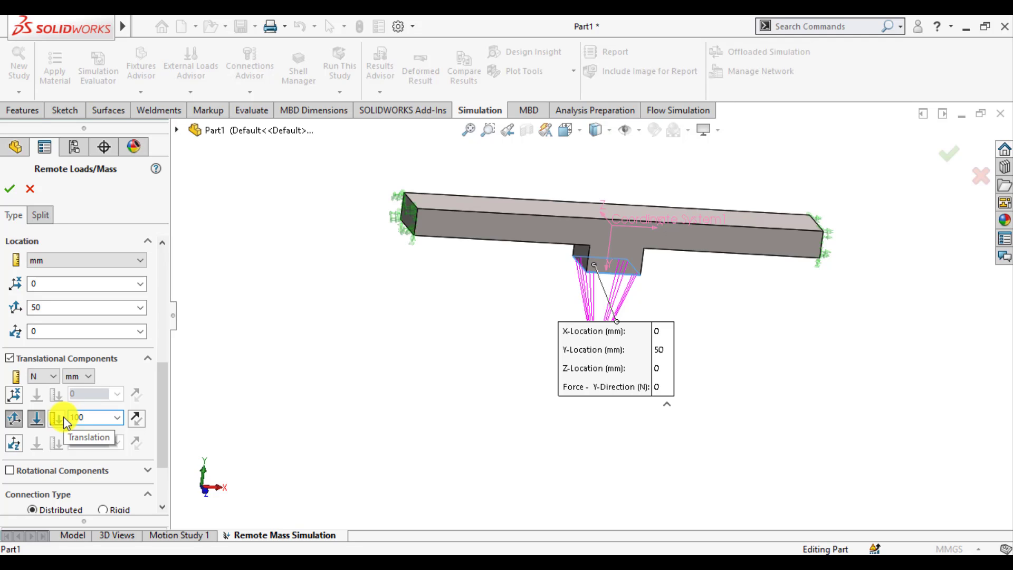
Set the remote load's Y-location to 100 mm and move its value callout clear of the load lines.
double_click(55, 308)
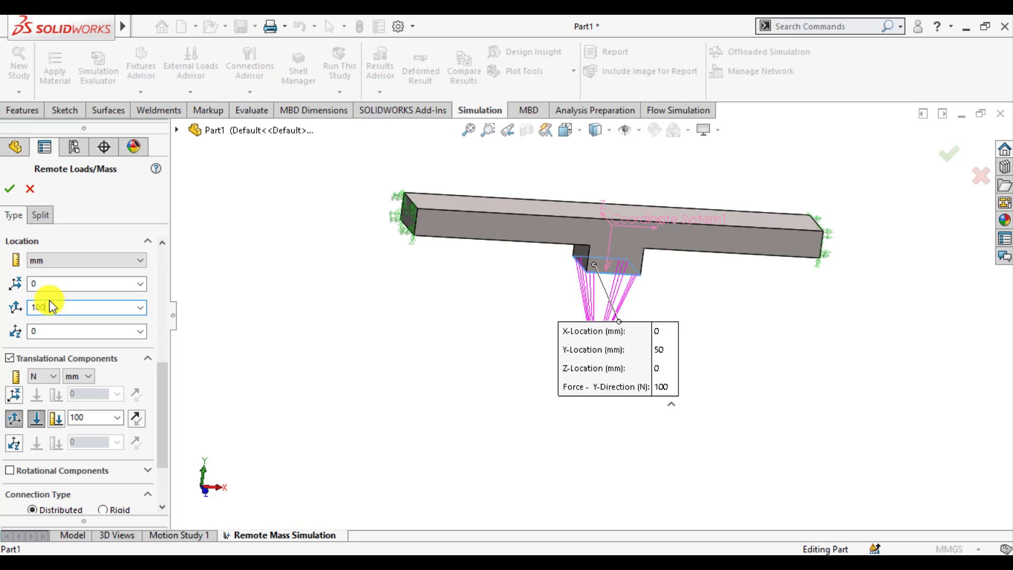
double_click(89, 417)
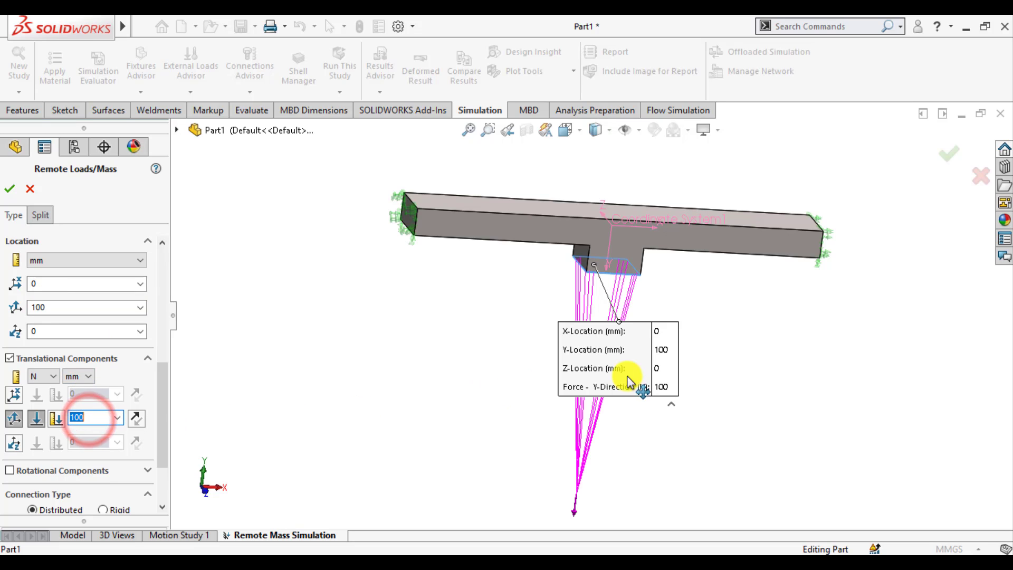
drag(635, 364, 407, 332)
scroll(647, 348, up, 3)
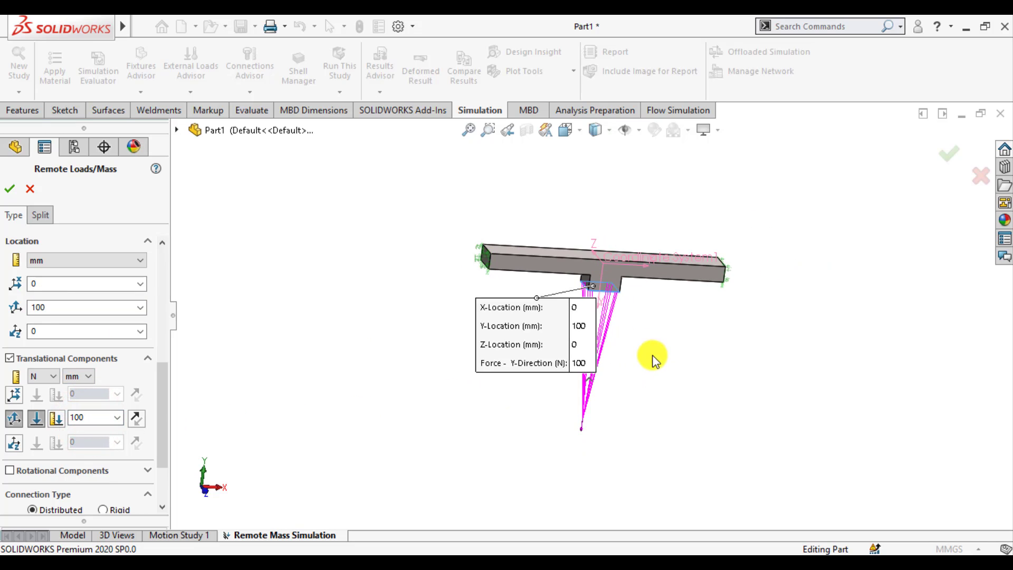
middle_drag(653, 356, 612, 359)
drag(532, 333, 429, 342)
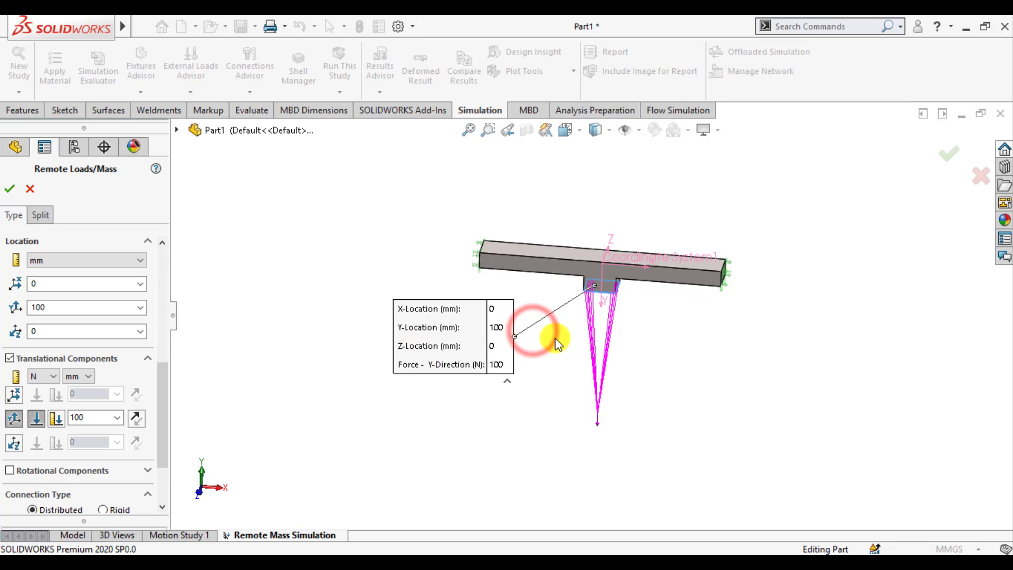
Move the remote load's value callout closer to the load lines below the bar and accept the remote load.
scroll(555, 336, down, 2)
middle_drag(562, 319, 570, 355)
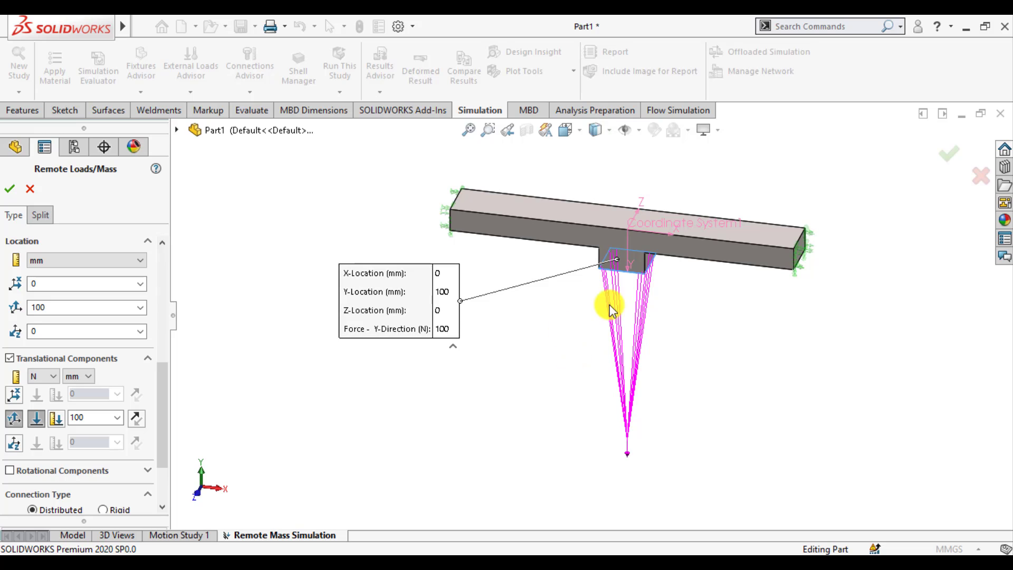
scroll(584, 311, down, 2)
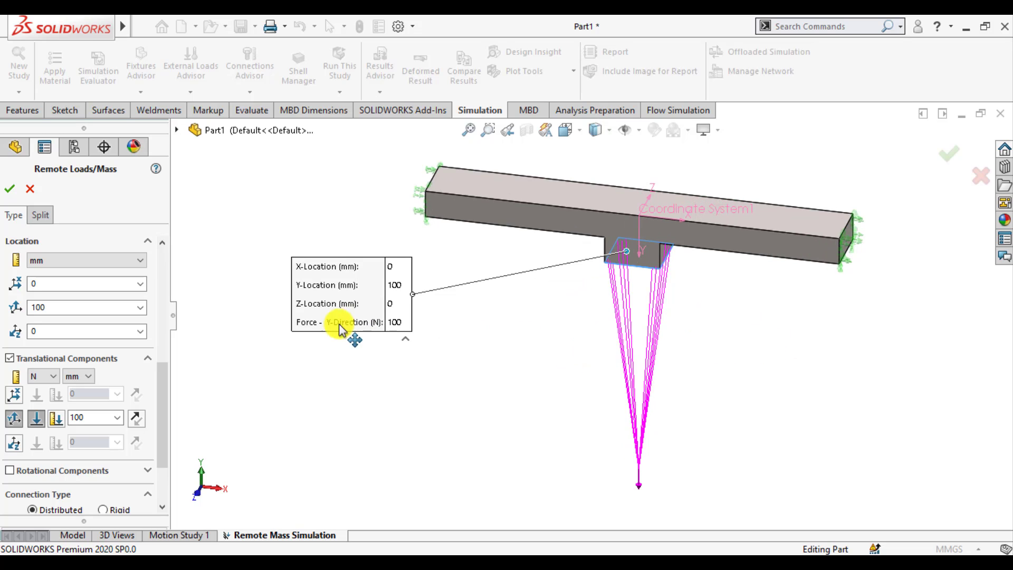
drag(351, 303, 480, 358)
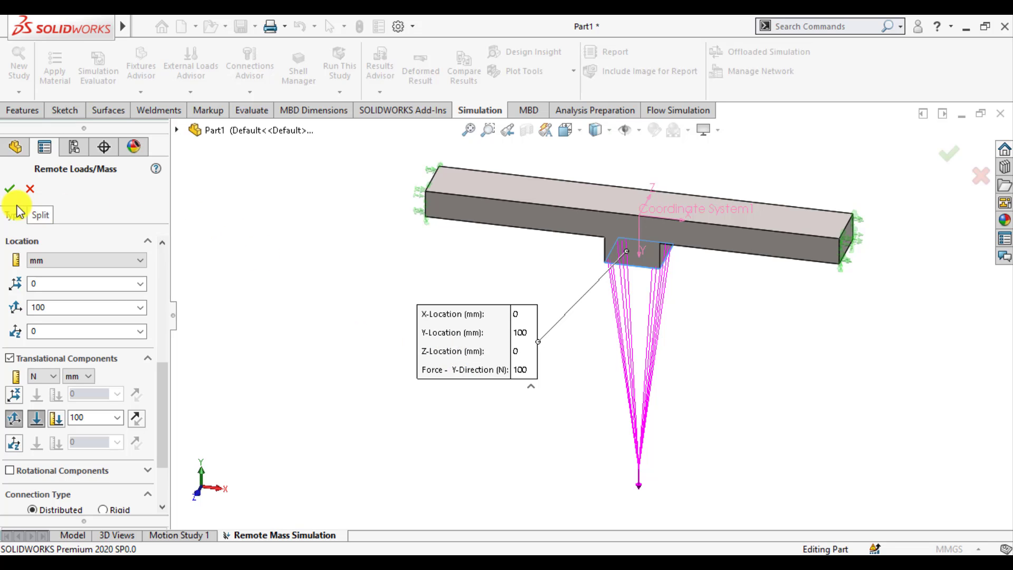
click(9, 190)
Run the Remote Mass Simulation study to solve for the part's results.
middle_drag(351, 296, 469, 359)
click(339, 66)
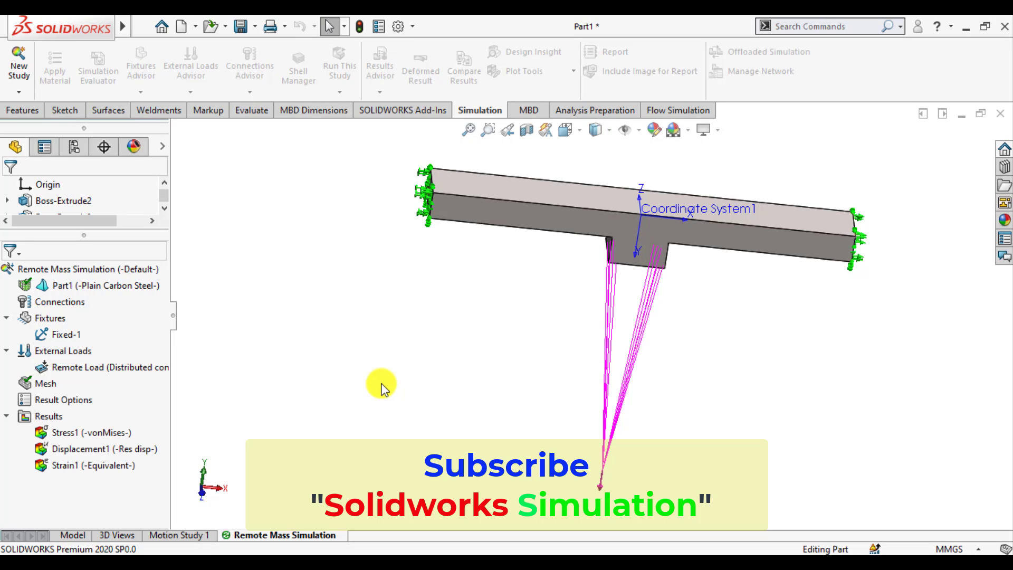
middle_drag(534, 376, 650, 375)
scroll(690, 343, down, 4)
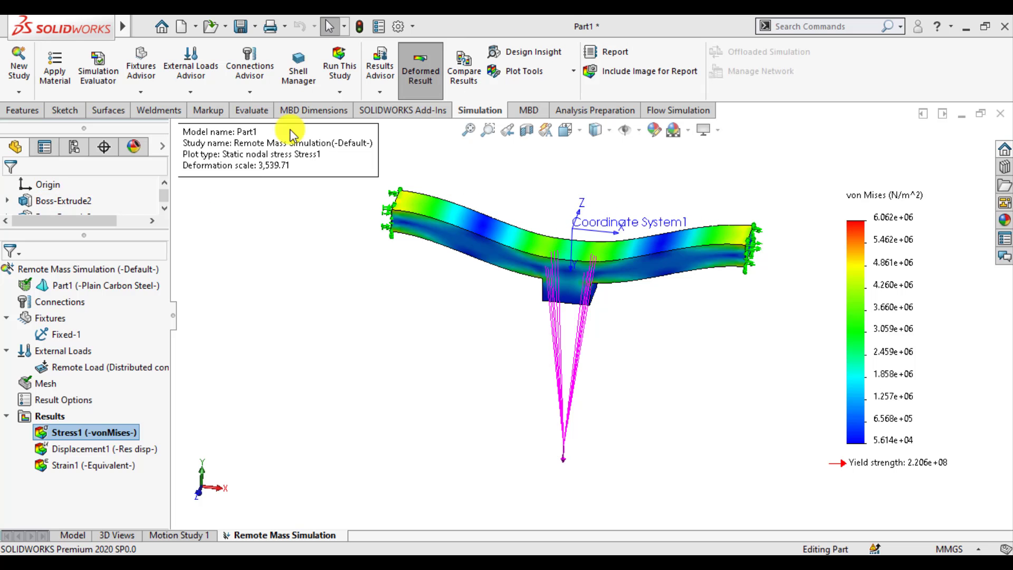
Set the von Mises stress plot's units to N/mm^2 (MPa) and its legend number format to floating.
right_click(86, 429)
click(115, 135)
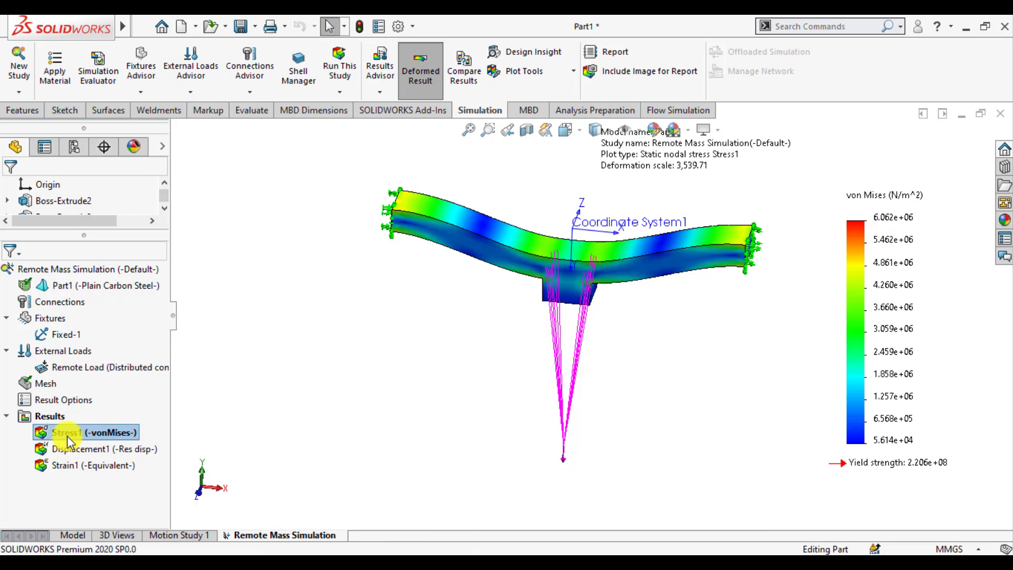
click(65, 289)
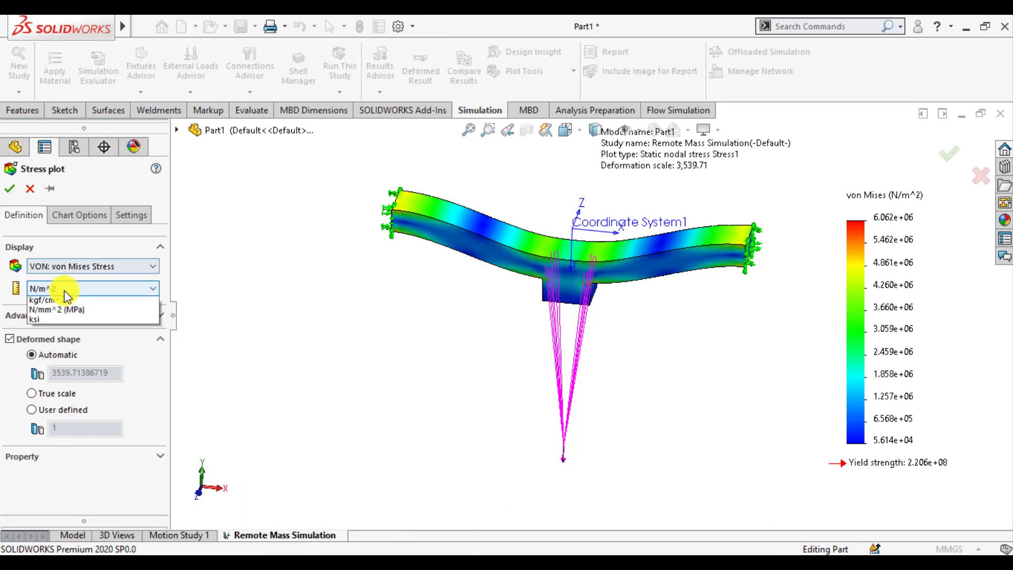
click(53, 328)
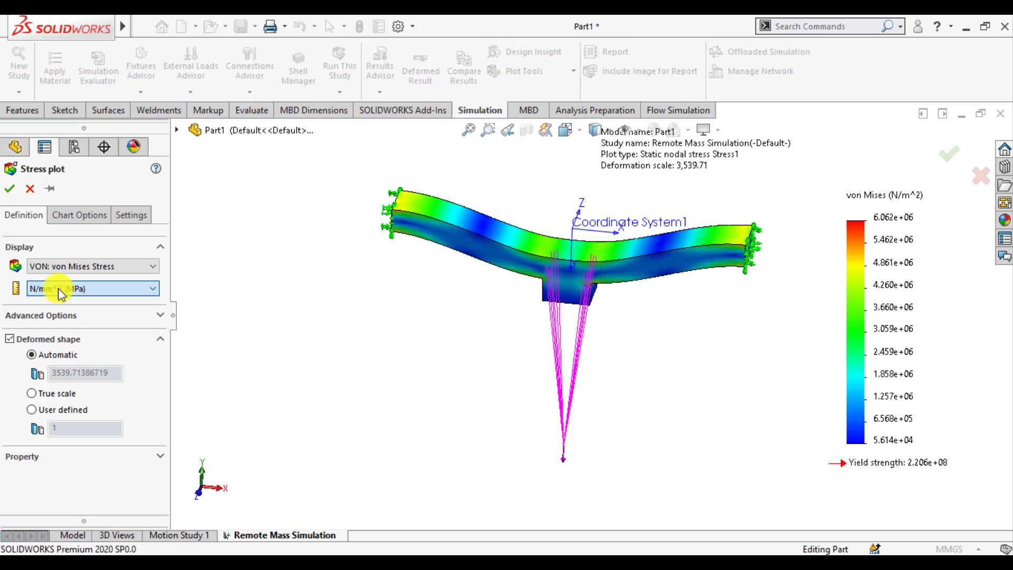
click(74, 217)
scroll(15, 388, down, 5)
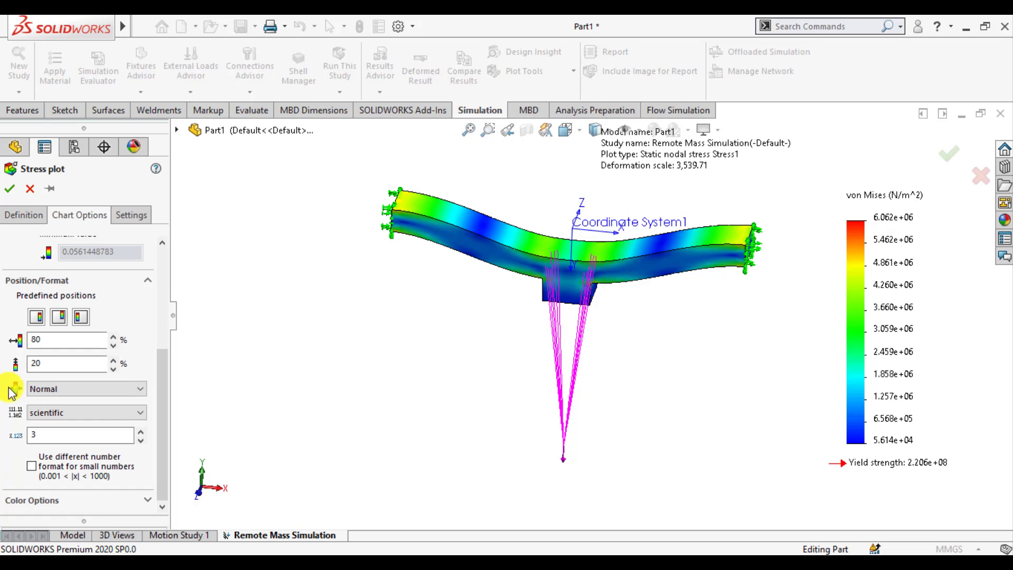
click(49, 420)
click(53, 434)
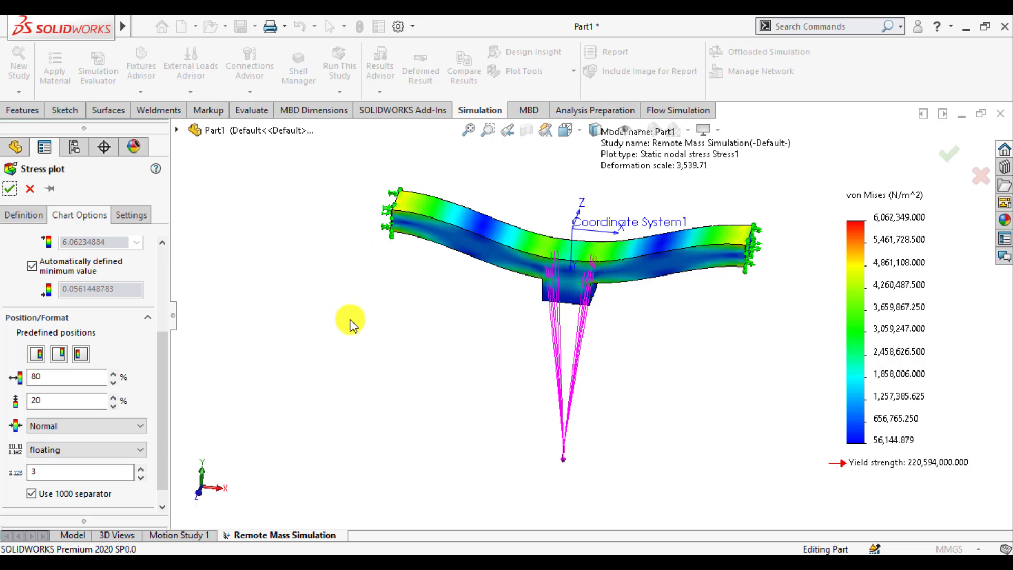
click(11, 189)
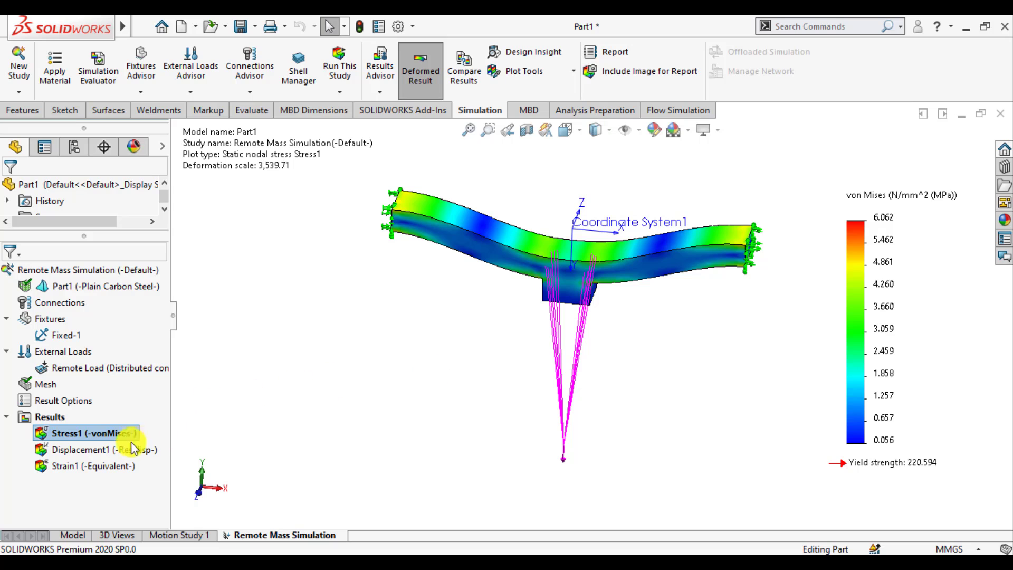
Show the resultant displacement plot, animate the bar's deformation, and close the animation.
double_click(74, 452)
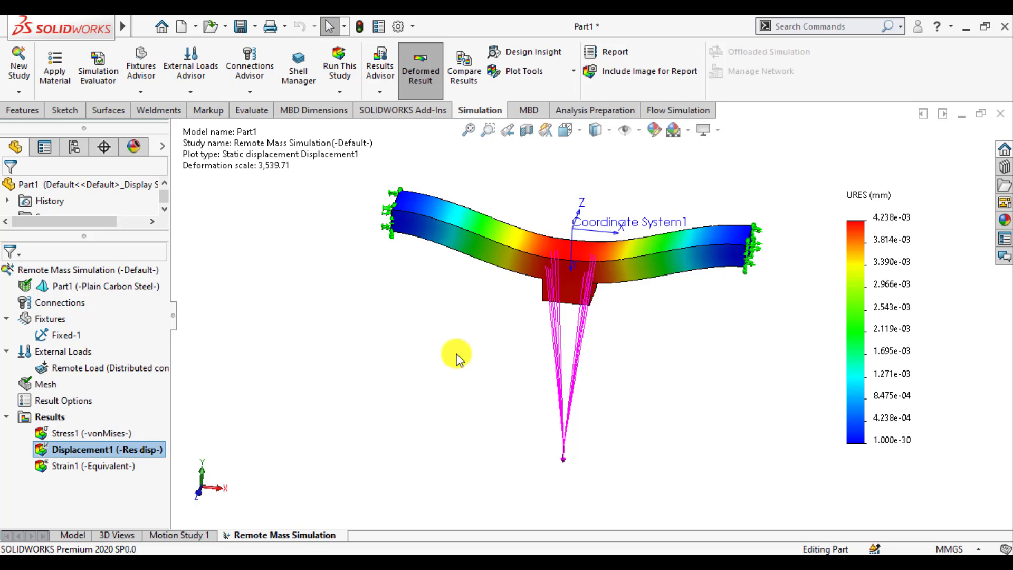
middle_drag(657, 350, 527, 364)
right_click(125, 449)
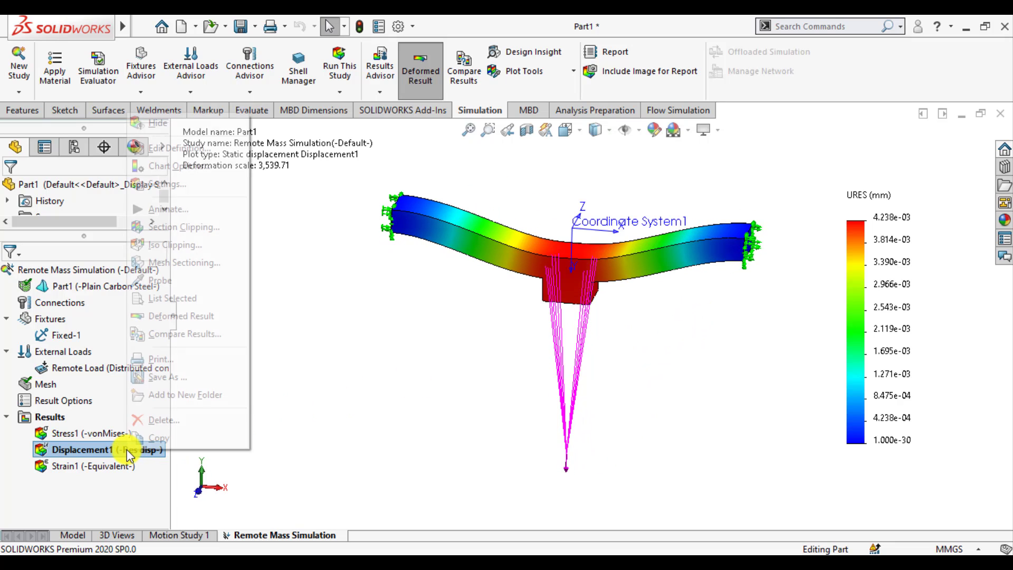
click(164, 211)
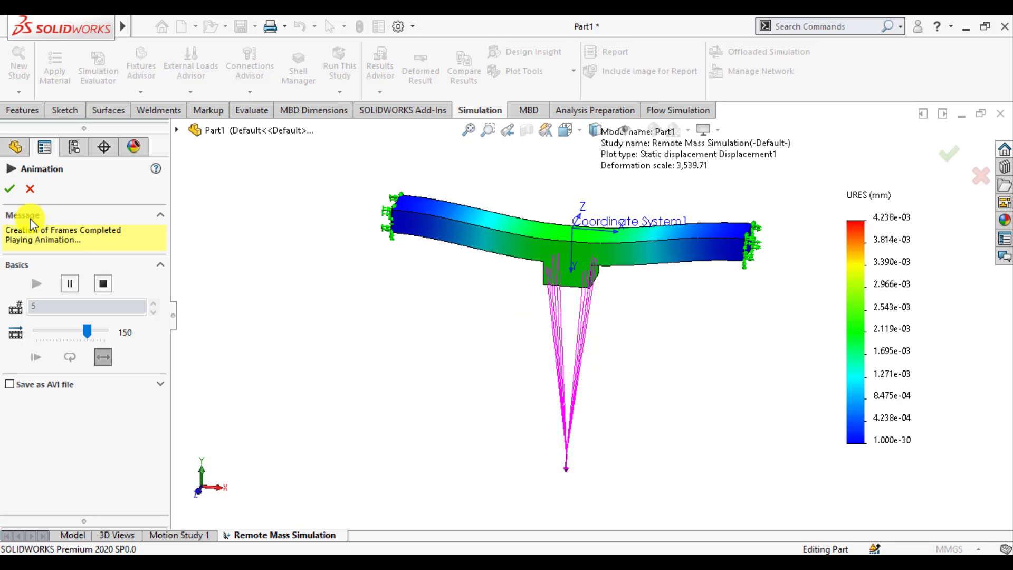
click(10, 188)
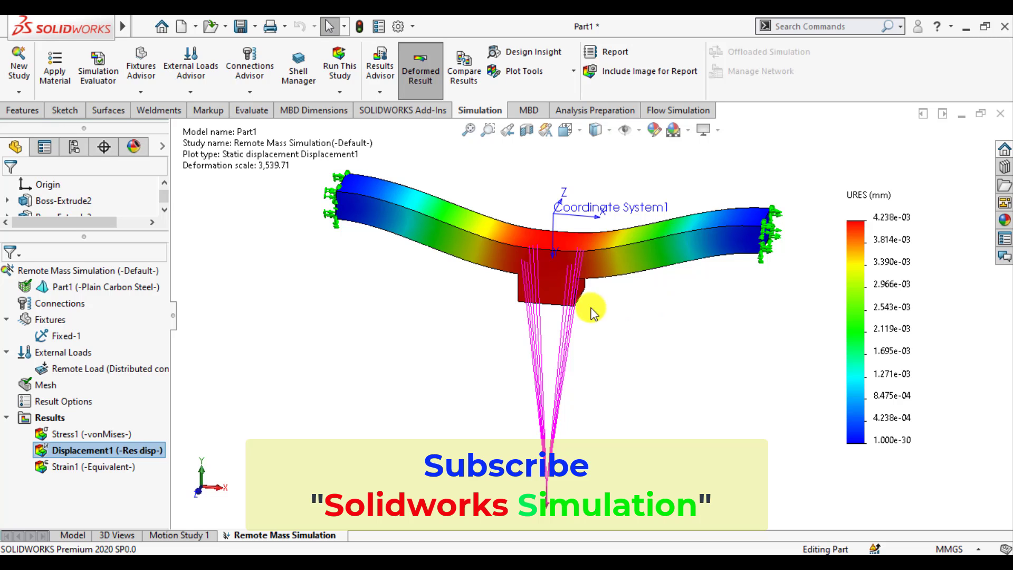
Define a factor of safety plot for all bodies using the Max von Mises Stress criterion.
right_click(40, 422)
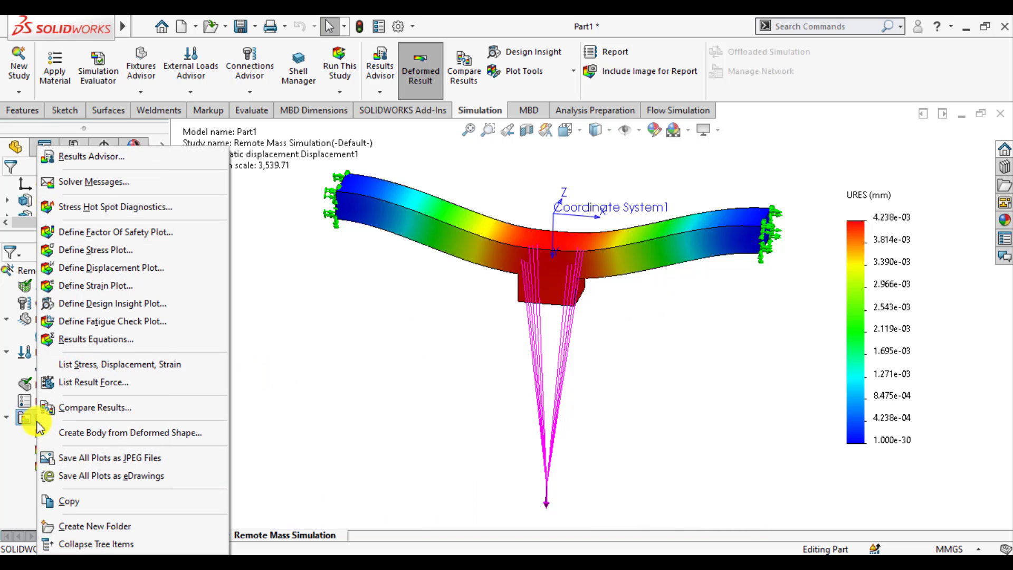
click(96, 236)
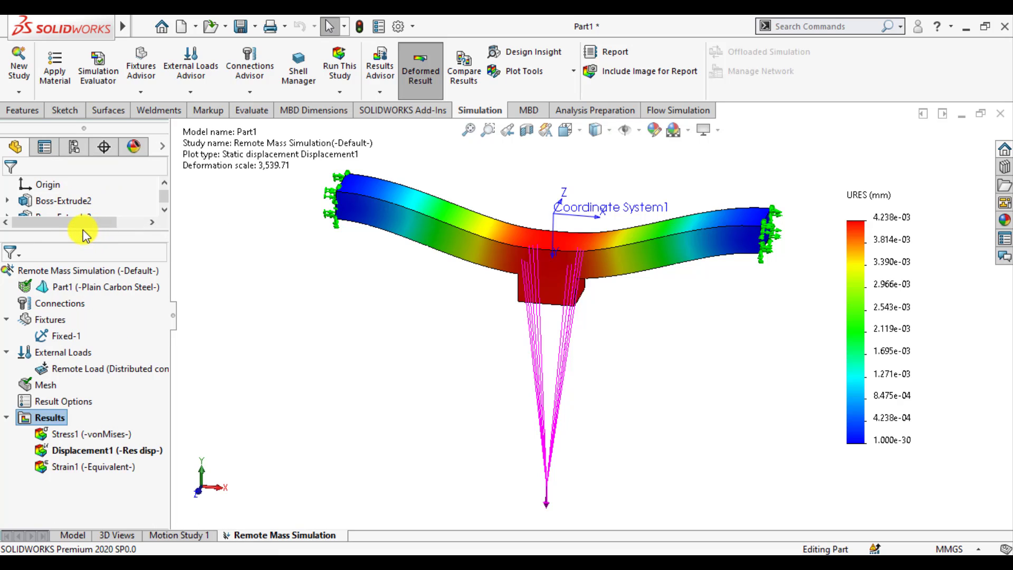
click(53, 326)
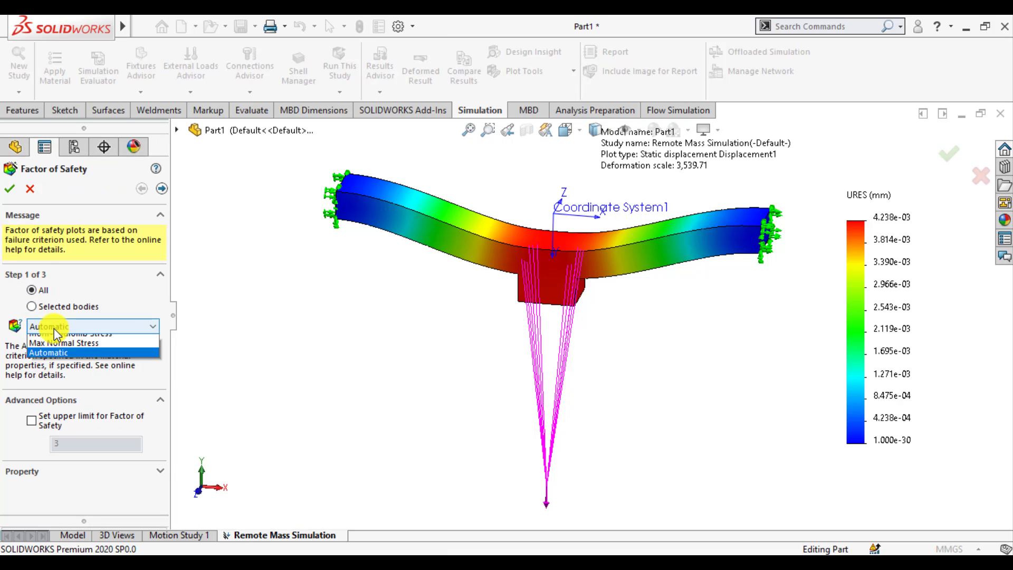
key(Return)
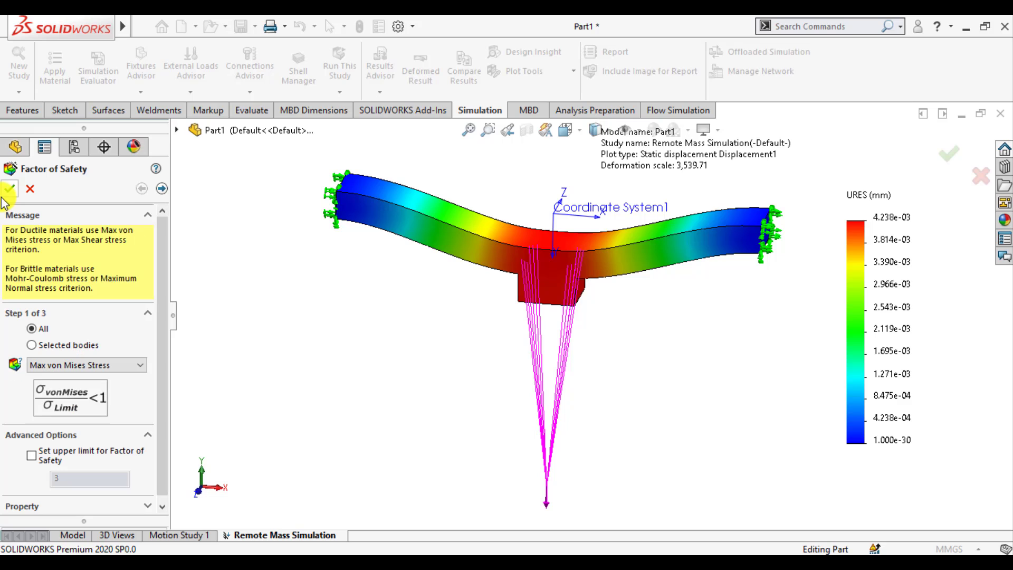
click(10, 191)
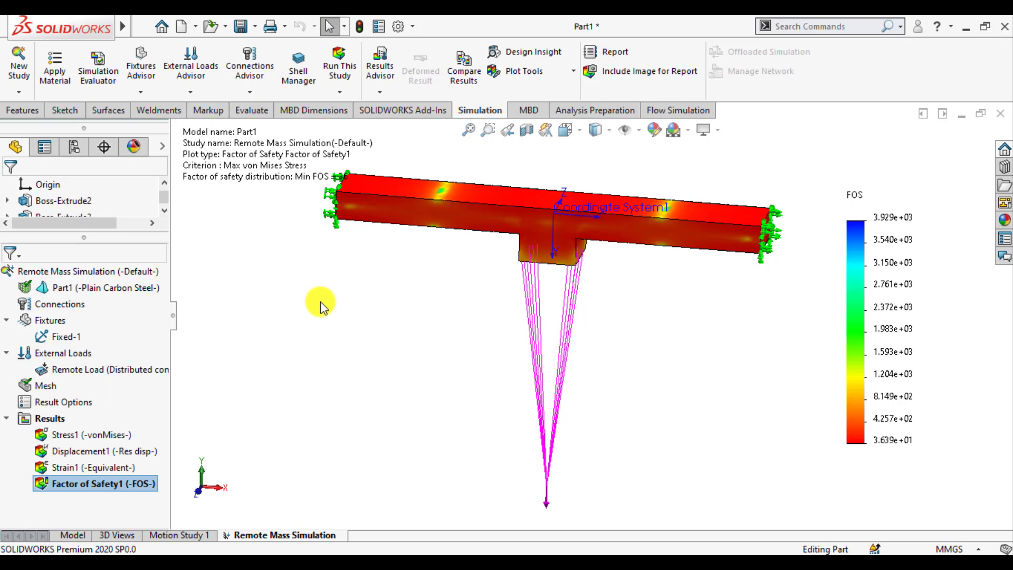
scroll(400, 327, up, 2)
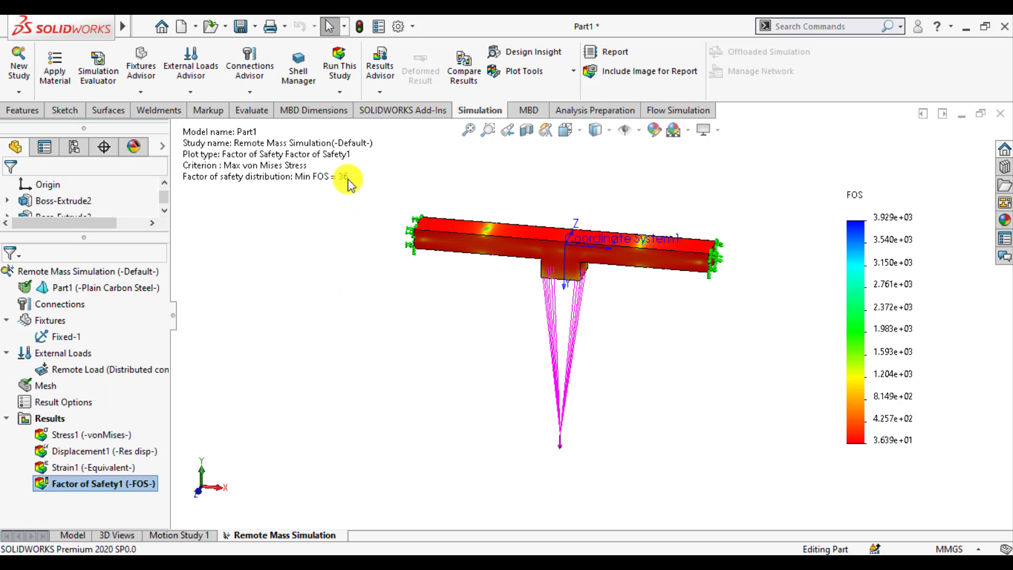
scroll(610, 284, down, 1)
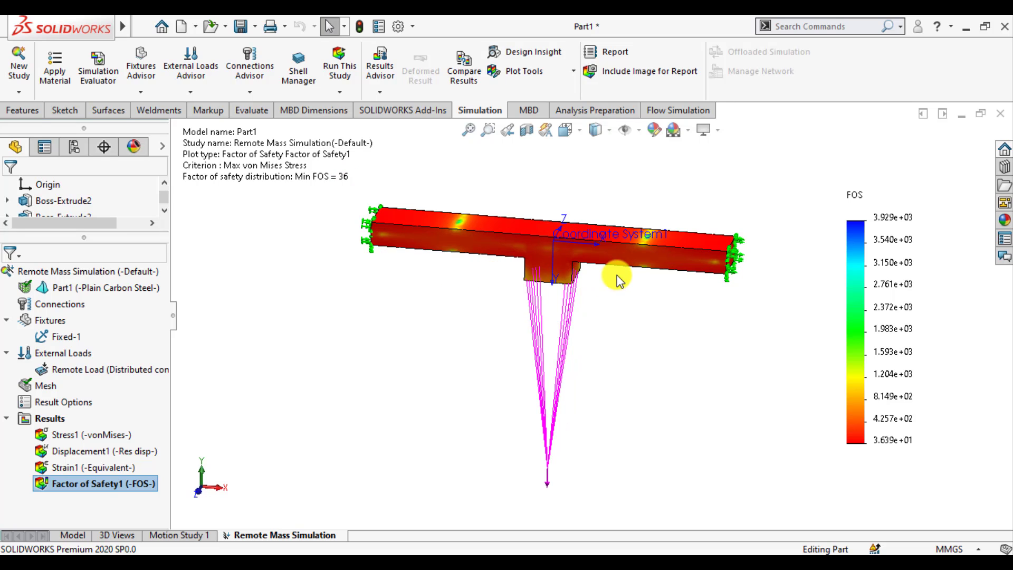
Switch back from the factor of safety plot to the displacement plot and animate it again.
double_click(89, 453)
right_click(91, 452)
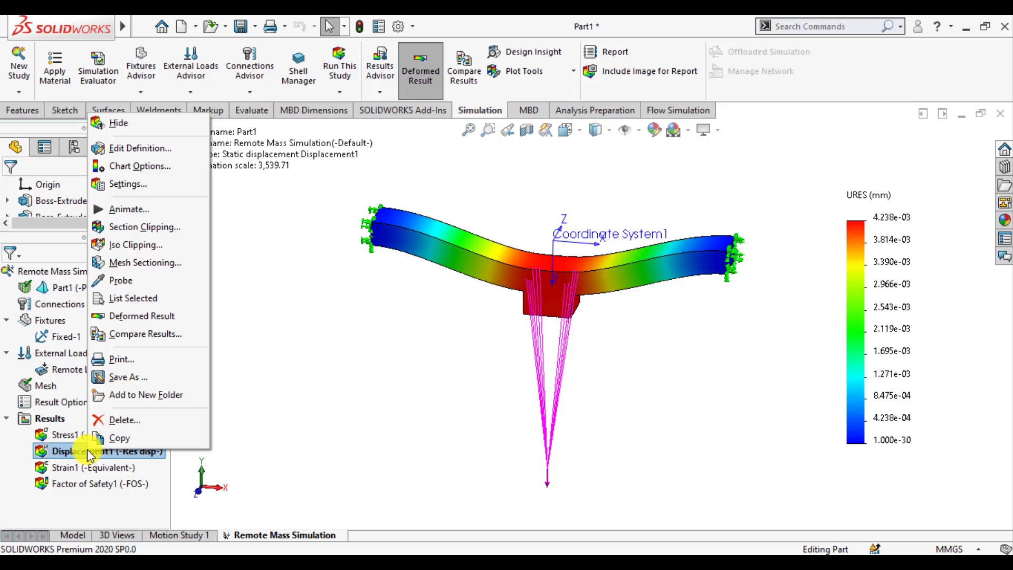
click(124, 207)
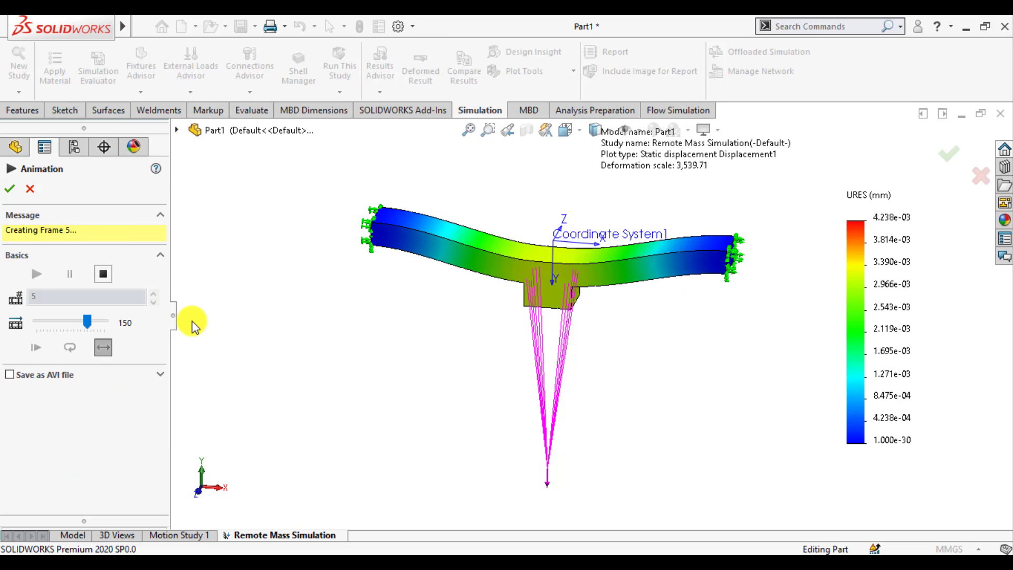